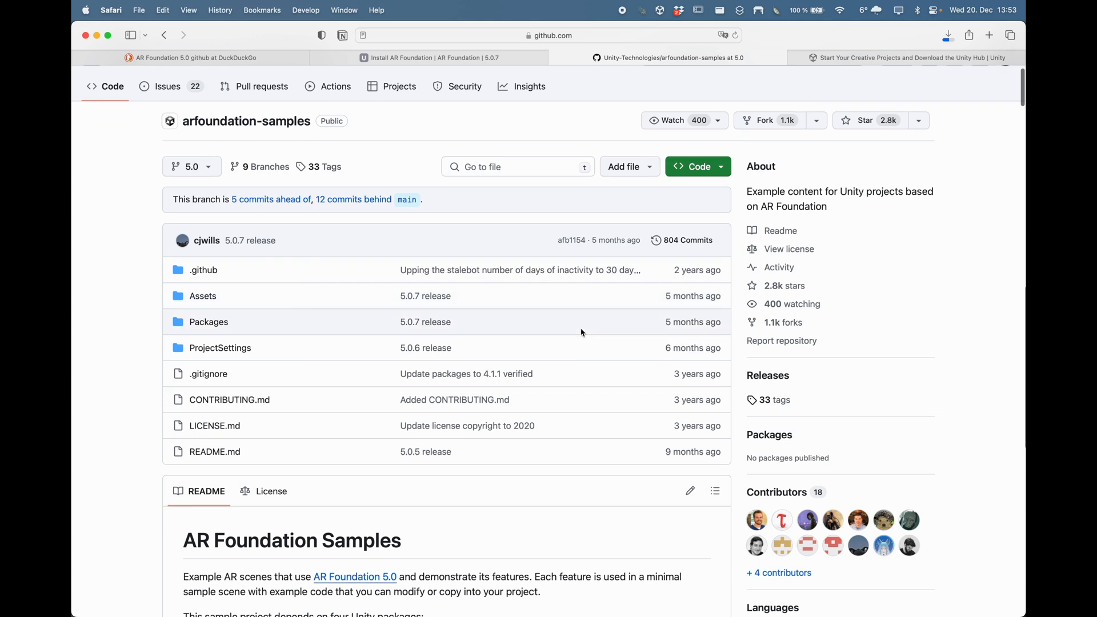
# Step: Download the arfoundation-samples 5.0 repository from GitHub's Code menu as a ZIP archive
pyautogui.click(723, 171)
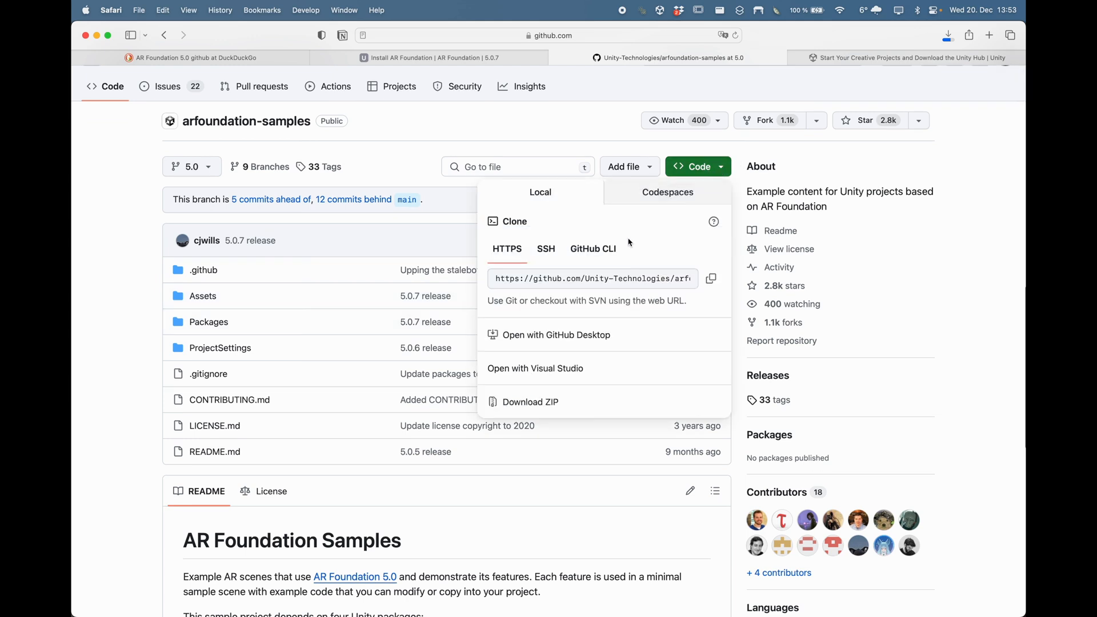
pyautogui.click(537, 405)
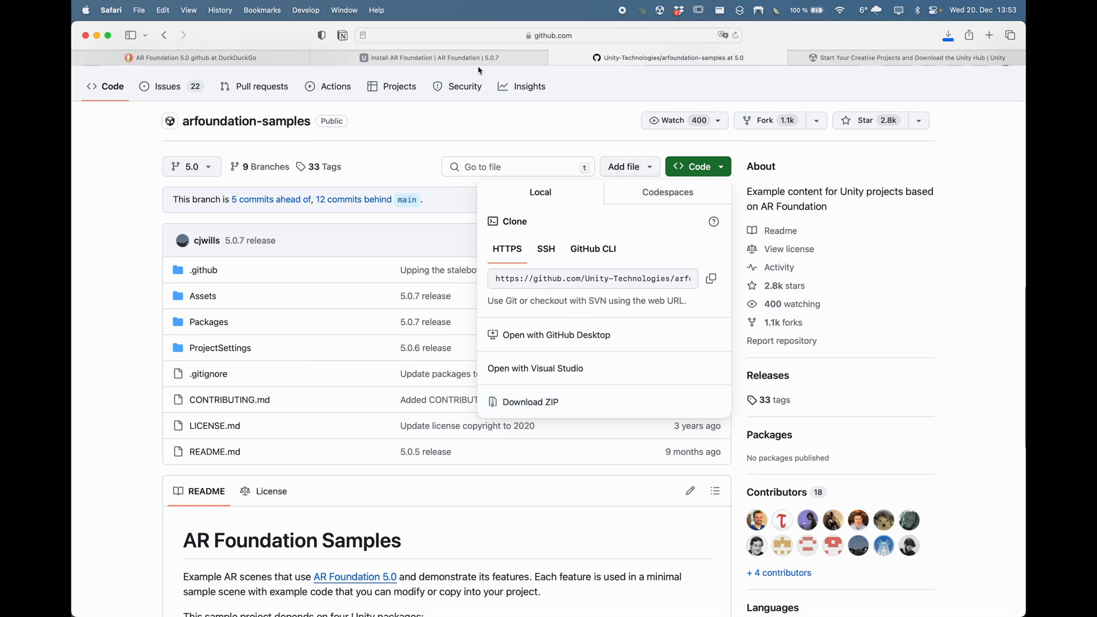
pyautogui.press('super+Tab')
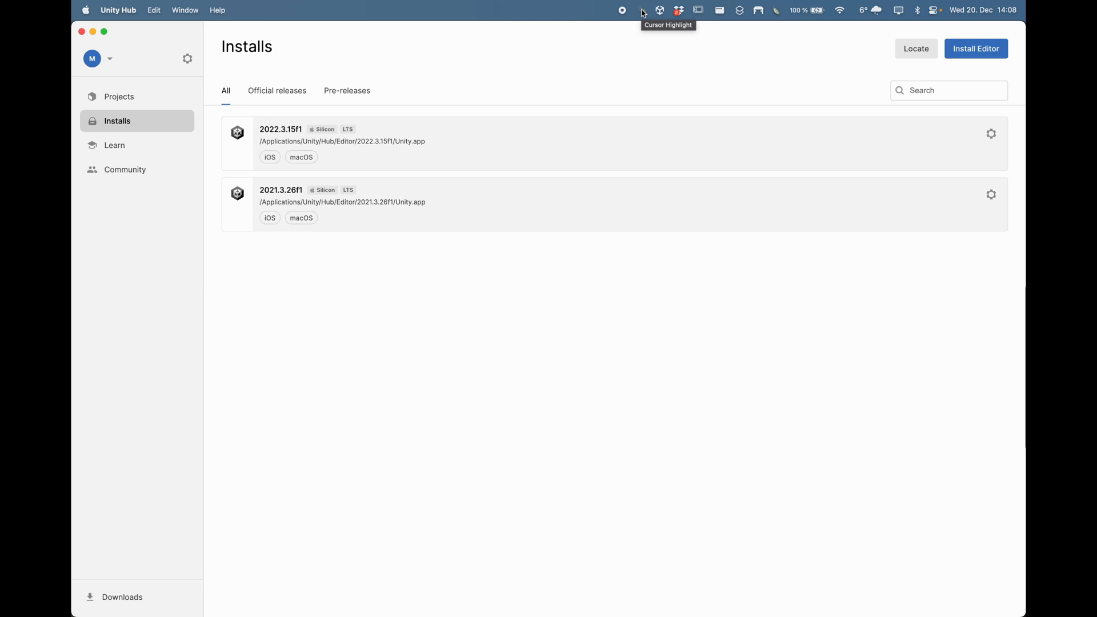
# Step: Show the Unity editor versions available to install from Unity Hub's Installs page
pyautogui.click(643, 12)
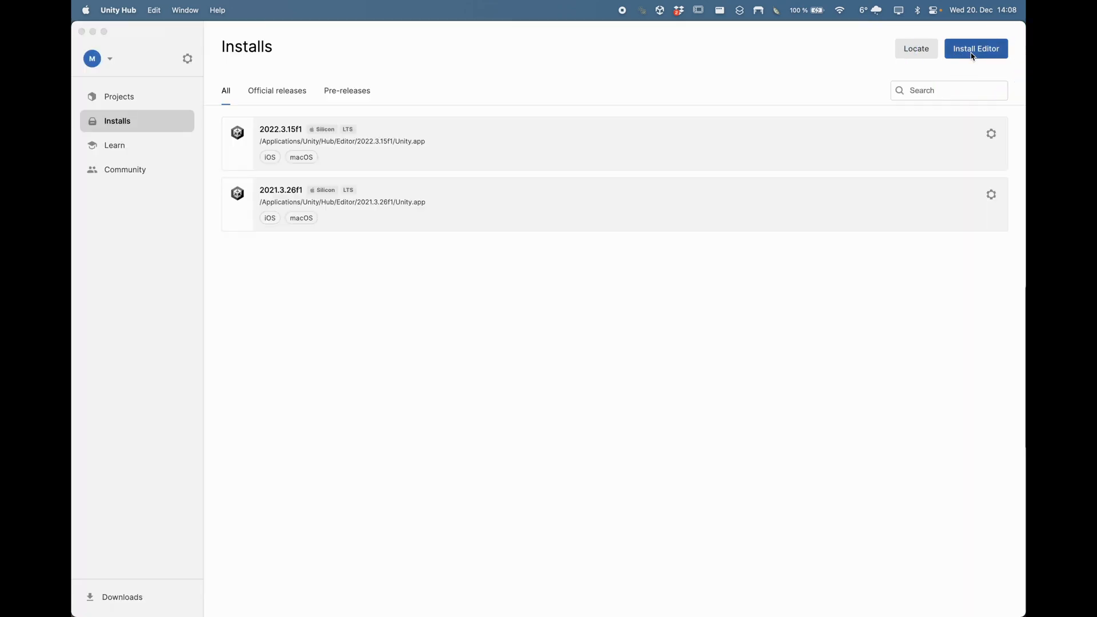
pyautogui.click(975, 51)
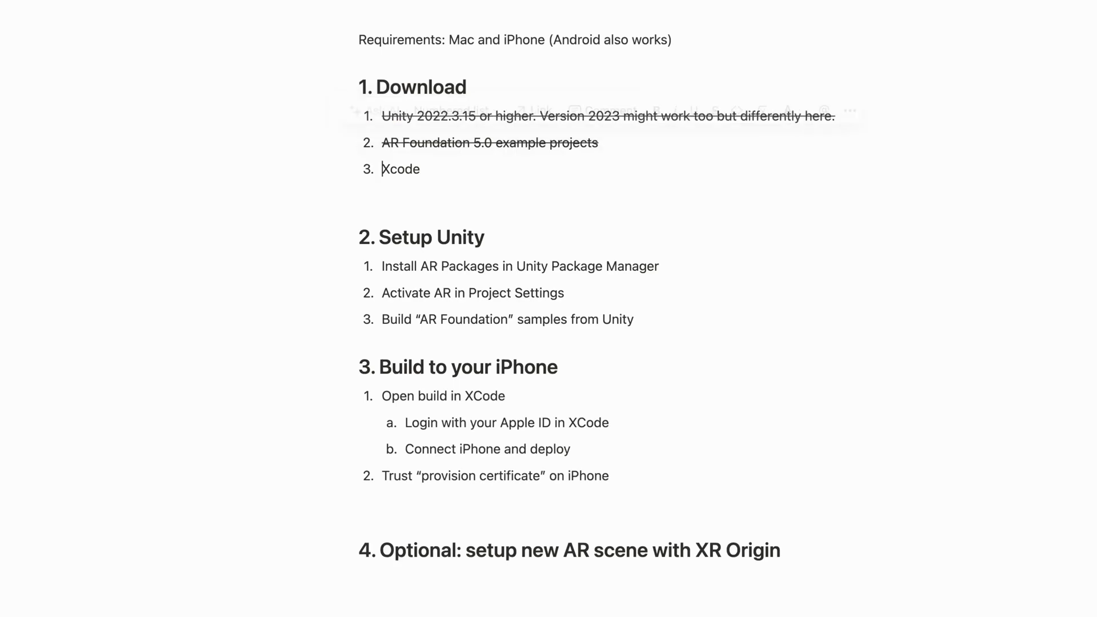
# Step: Strike through the Xcode item in the Notion Download checklist
pyautogui.hotkey('shift', 'End')
pyautogui.press('super+shift+s')
pyautogui.press('Down')
pyautogui.press('Down')
pyautogui.press('Down')
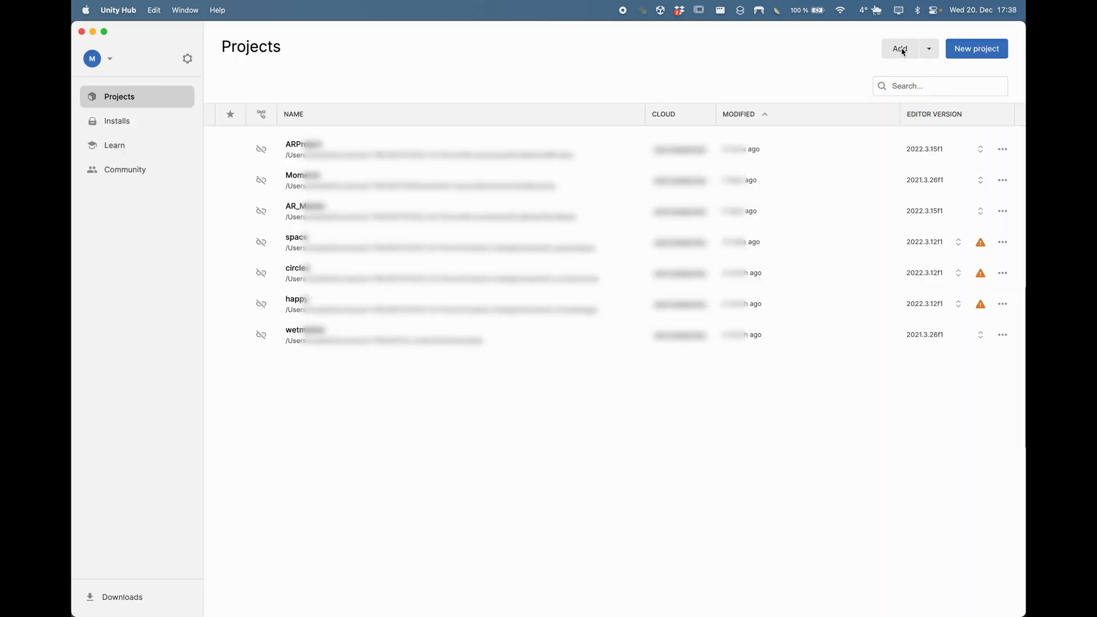
# Step: Add the arfoundation-samples-5.0 folder and open it with editor 2022.3.15f1, accepting the version change
pyautogui.click(901, 50)
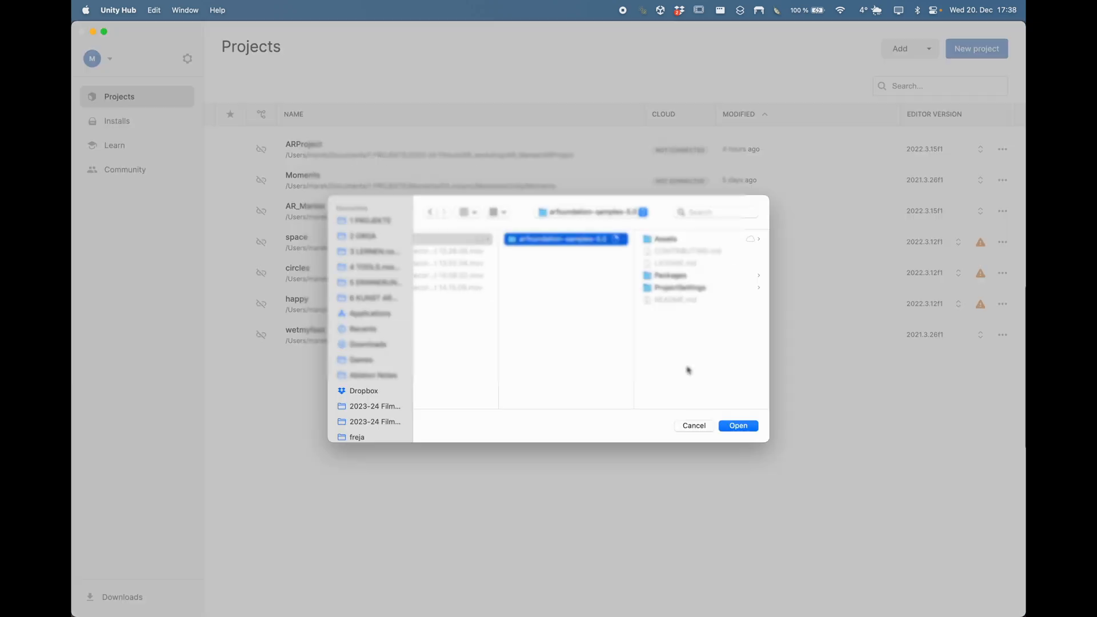
pyautogui.click(738, 426)
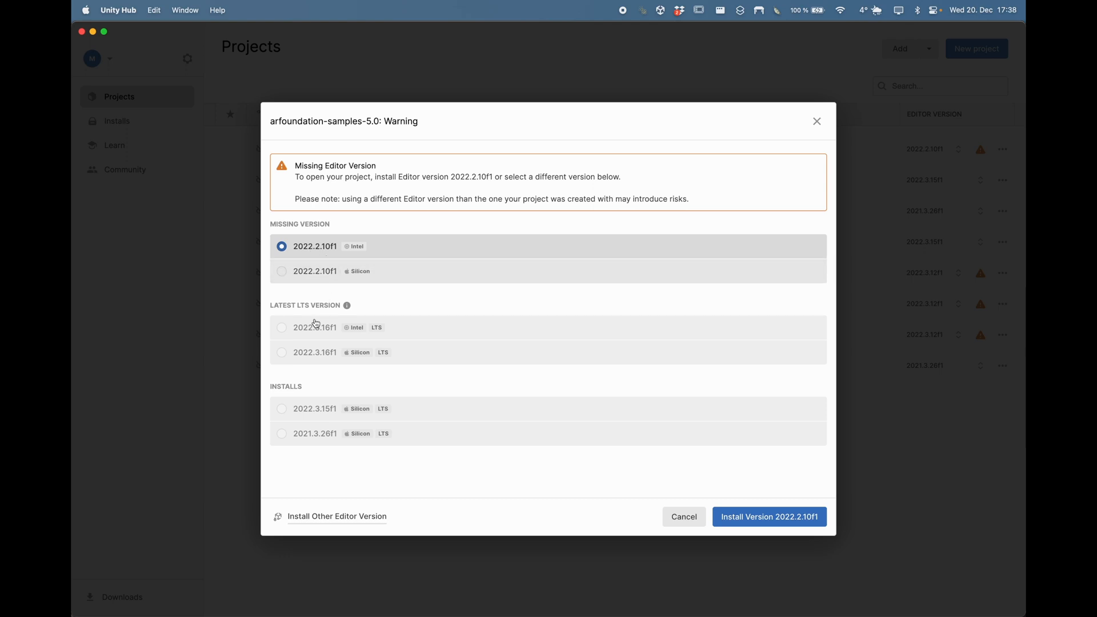
pyautogui.click(315, 413)
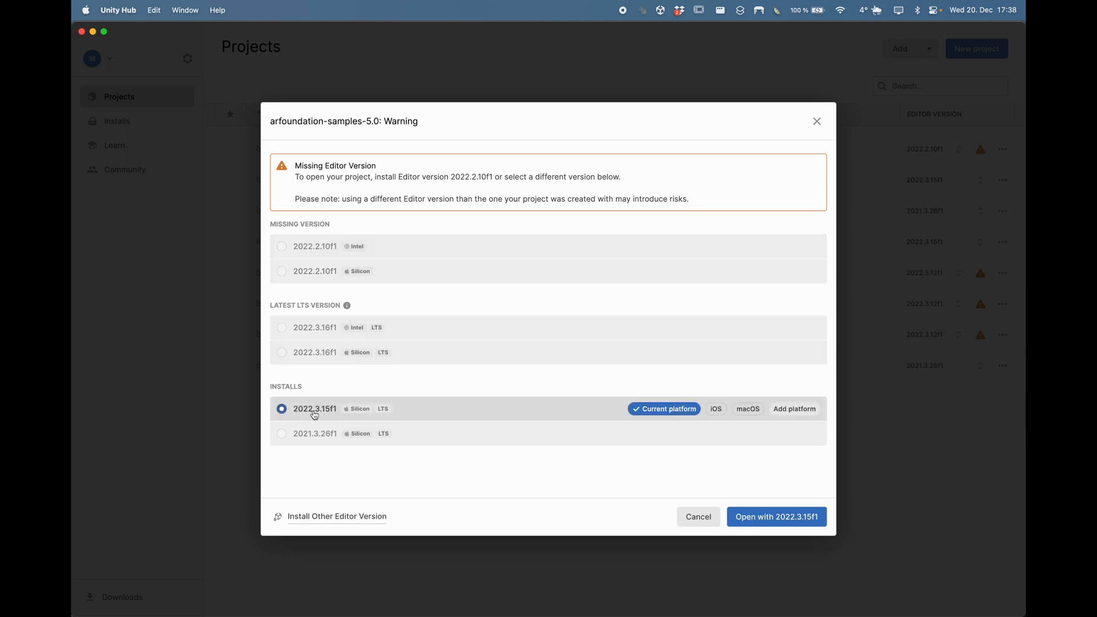
pyautogui.click(768, 517)
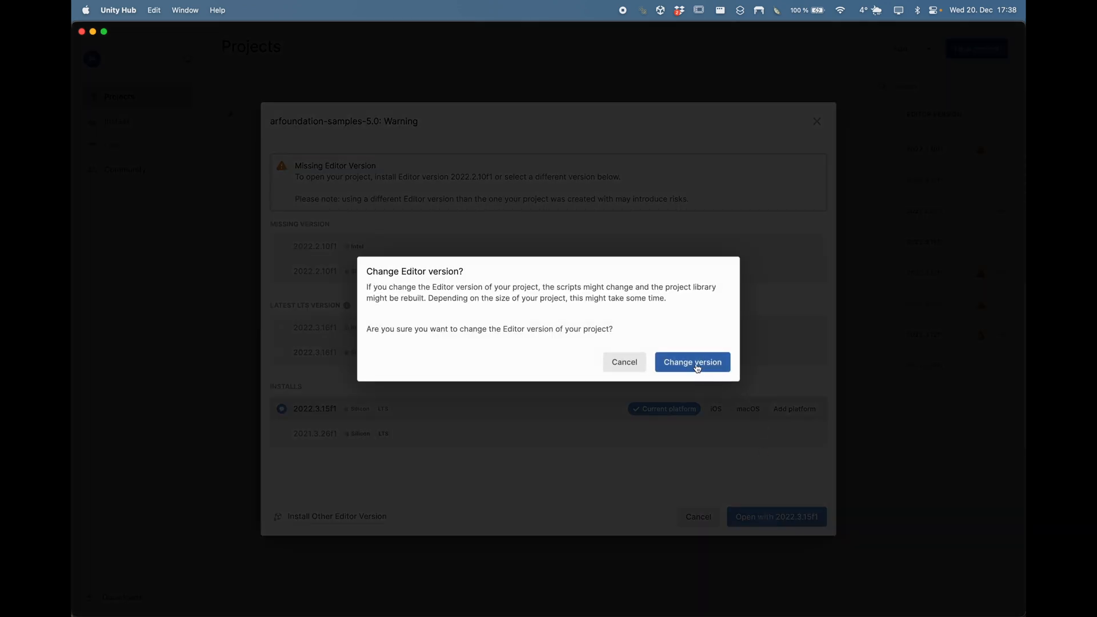
pyautogui.click(697, 368)
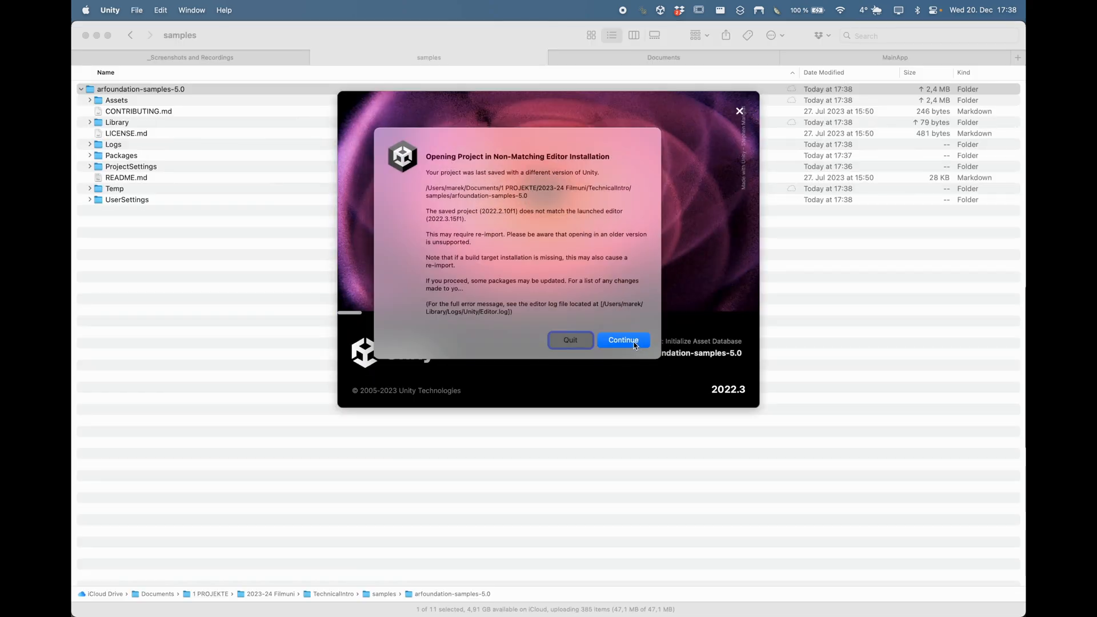
pyautogui.click(623, 341)
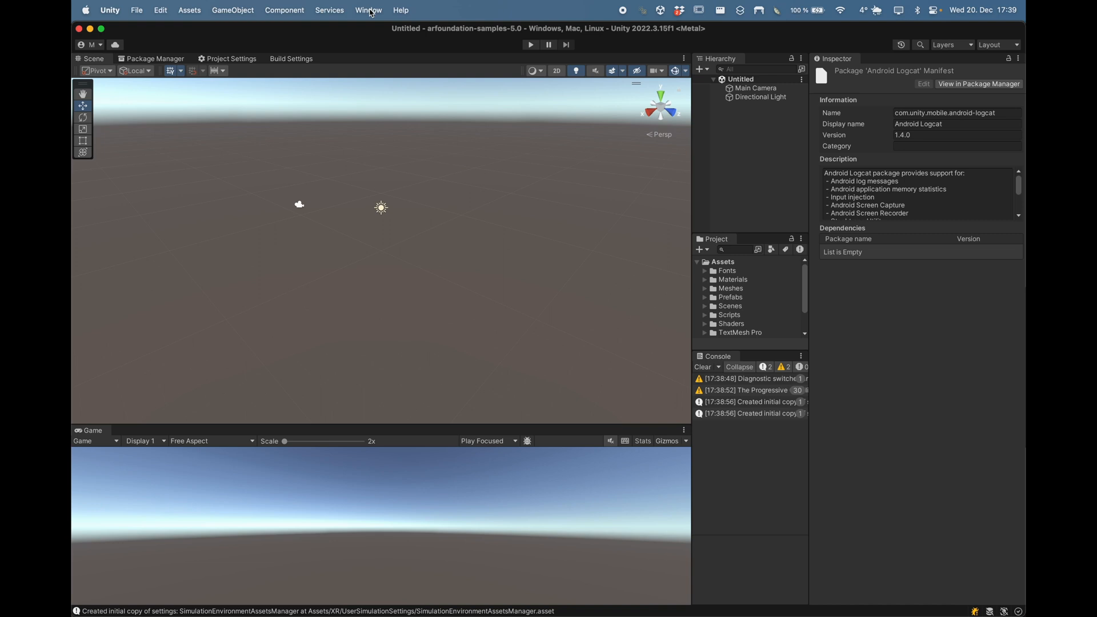
# Step: Open the Package Manager listing packages from the Unity Registry
pyautogui.click(369, 10)
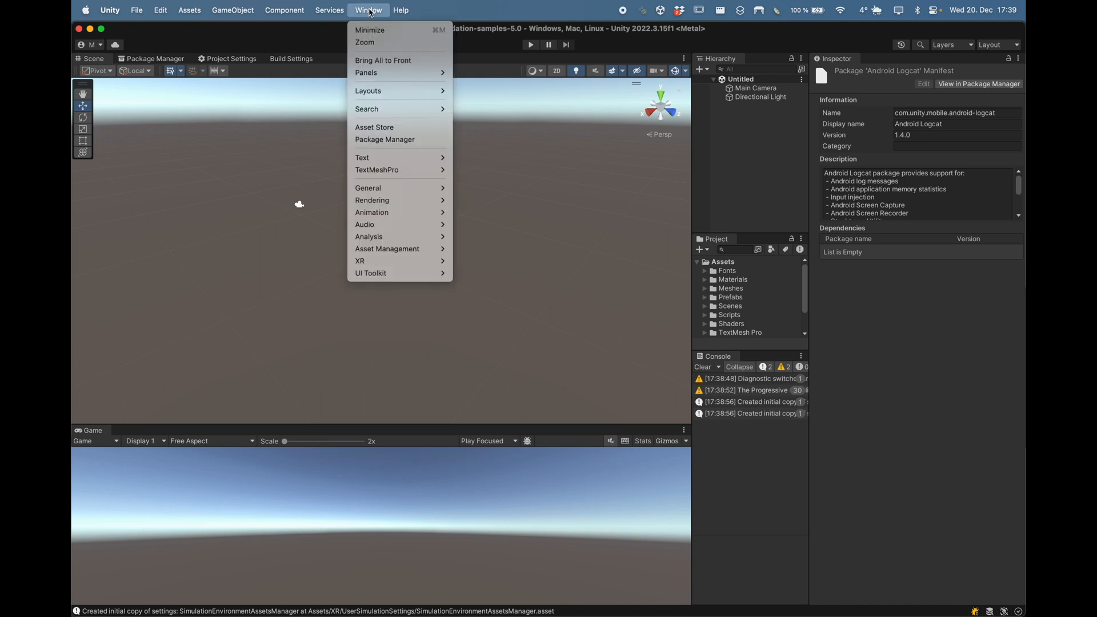
pyautogui.click(375, 139)
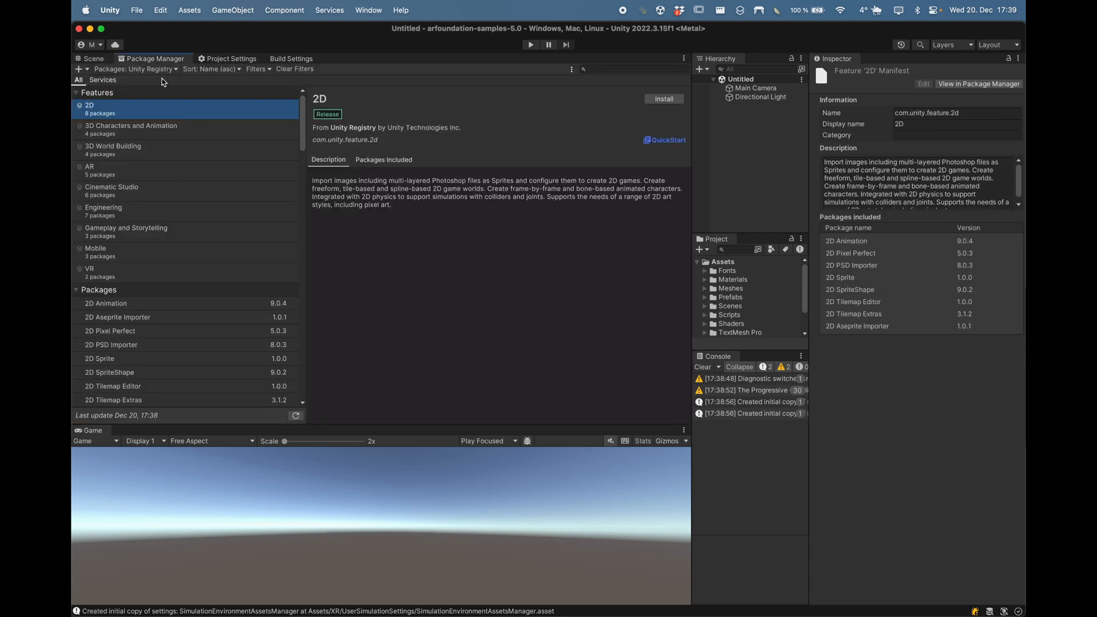
pyautogui.scroll(-5, 160, 175)
pyautogui.scroll(5, 160, 174)
pyautogui.click(170, 71)
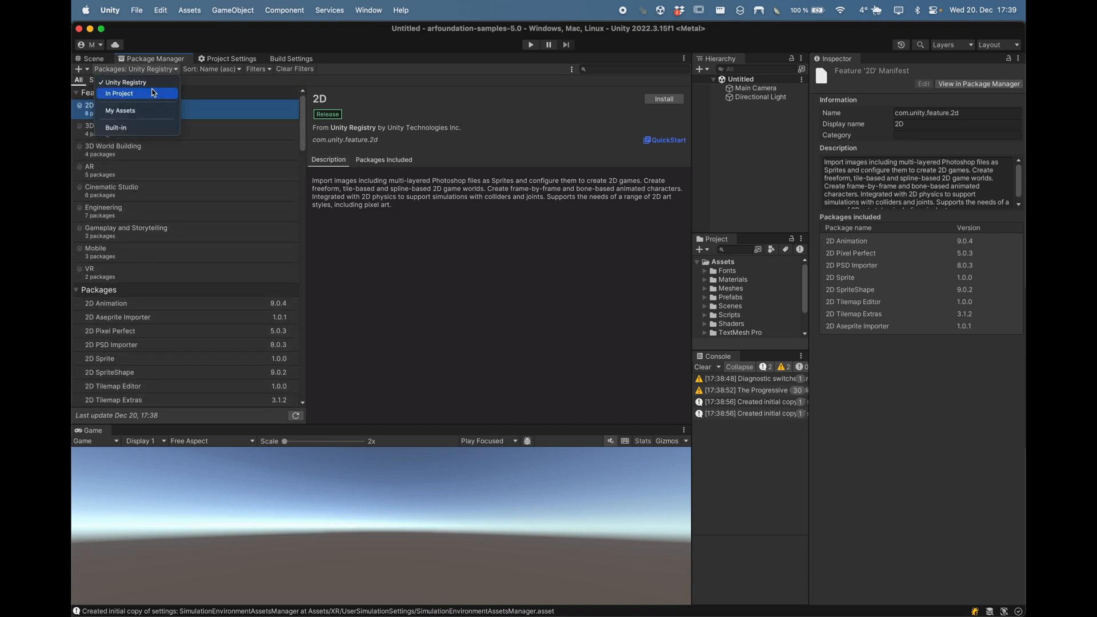
pyautogui.click(149, 83)
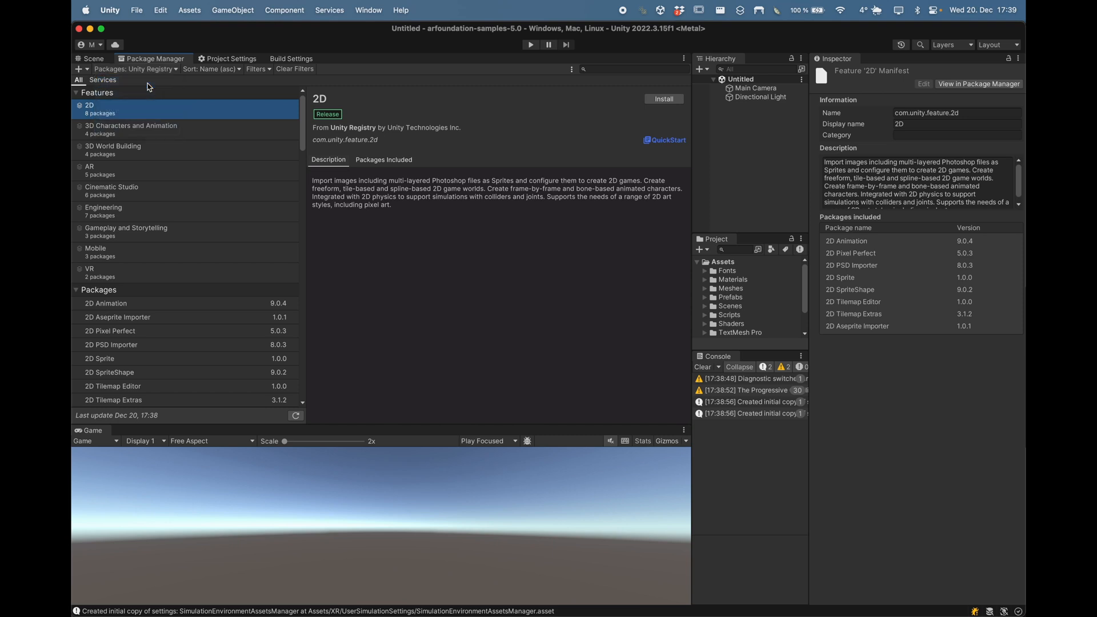
# Step: Search 'AR' and check Apple ARKit XR Plugin, AR Foundation and Google ARCore XR Plugin 5.1.1
pyautogui.click(613, 71)
pyautogui.write('AR')
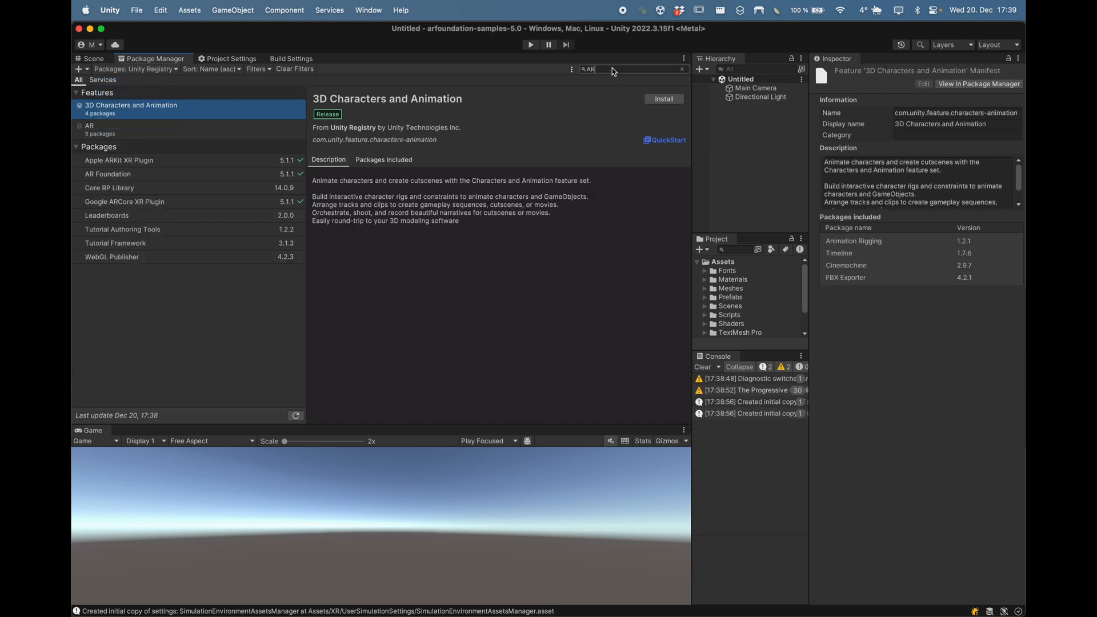
pyautogui.click(153, 160)
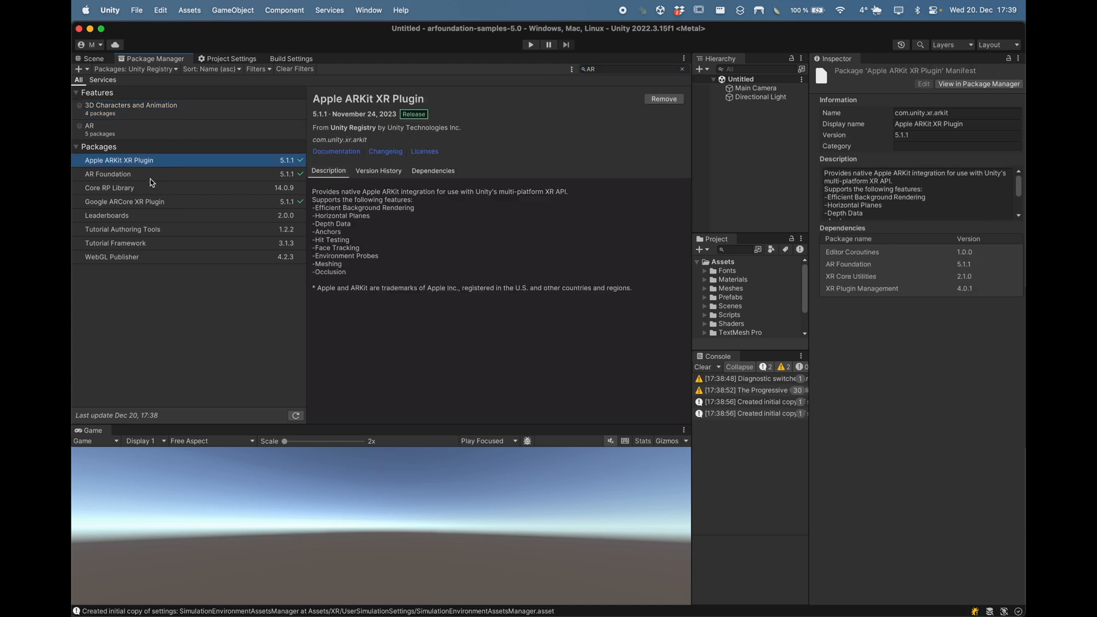
pyautogui.click(149, 174)
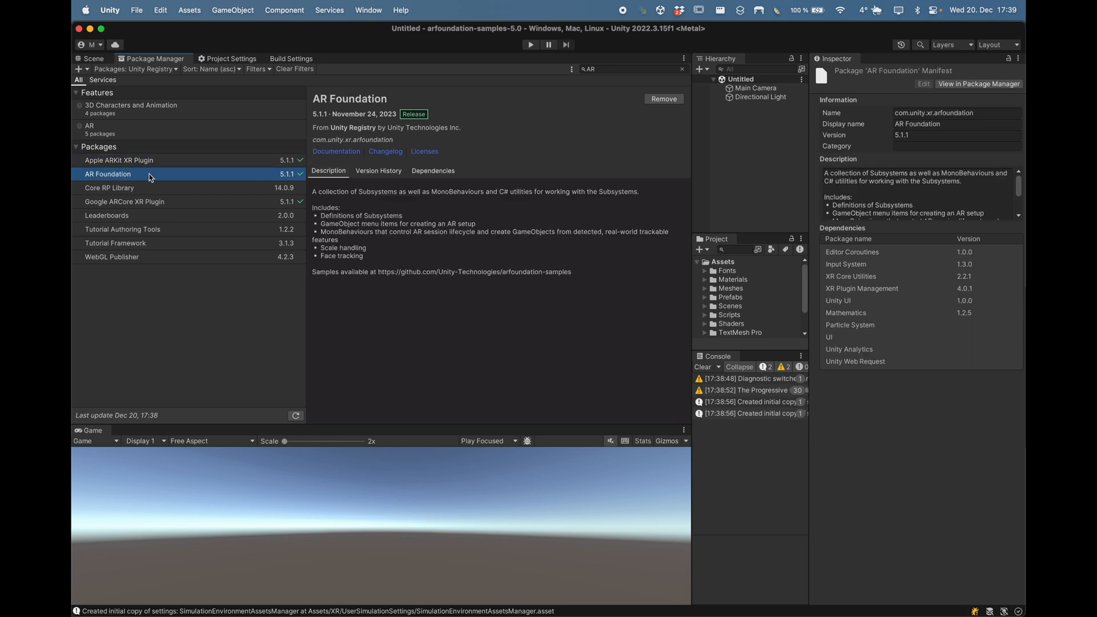
pyautogui.click(145, 203)
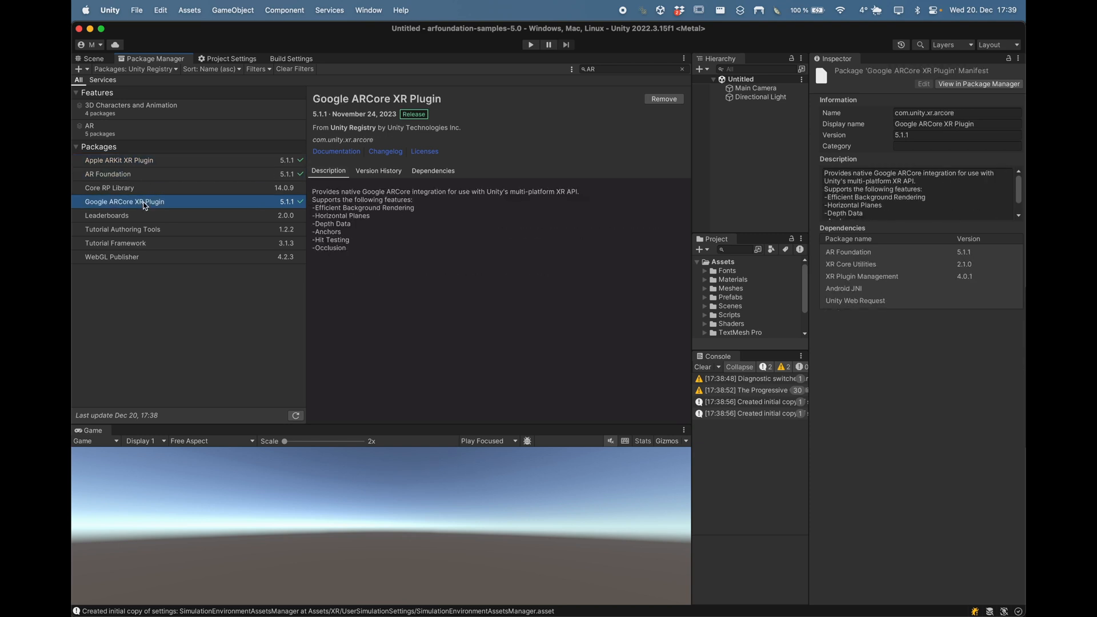
pyautogui.click(147, 165)
pyautogui.keyDown('super'); pyautogui.click(130, 177); pyautogui.keyUp('super')
pyautogui.keyDown('super'); pyautogui.click(127, 202); pyautogui.keyUp('super')
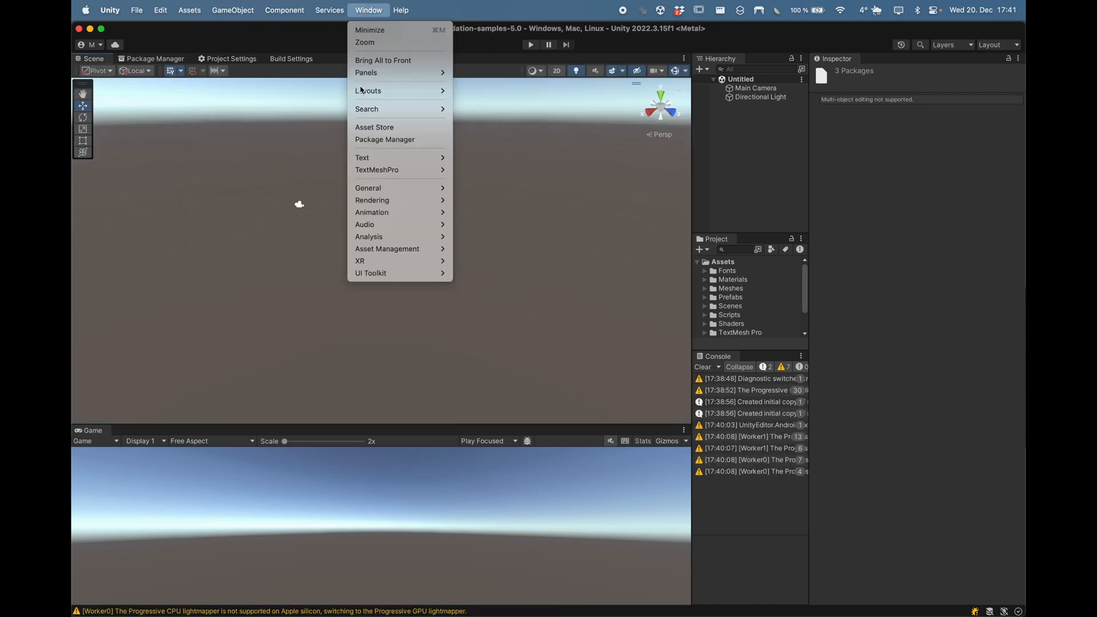
pyautogui.moveTo(168, 10)
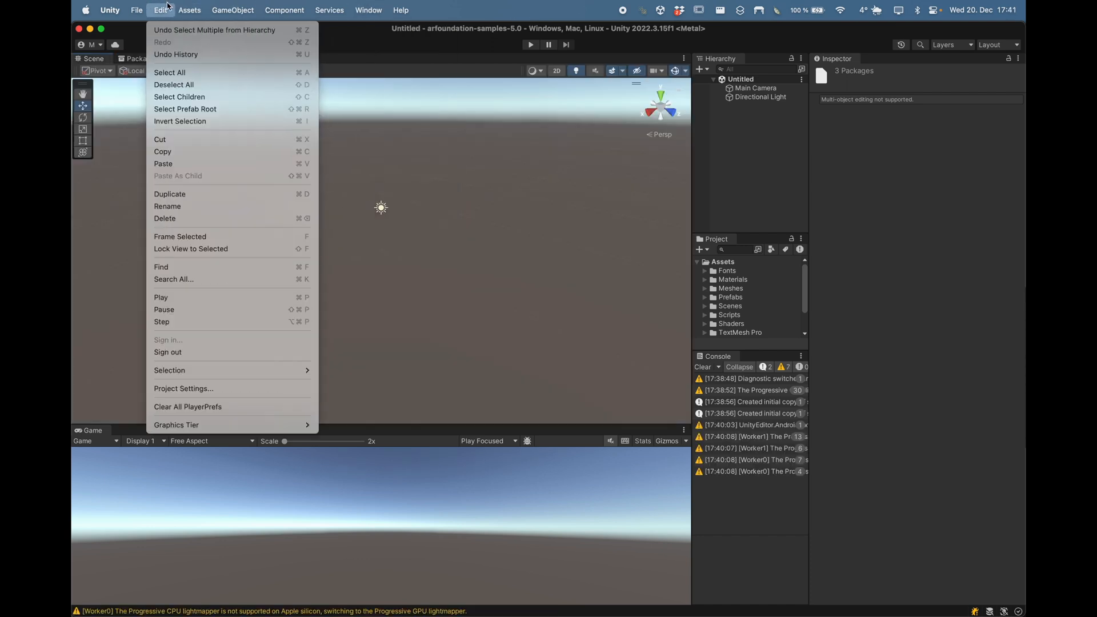
# Step: In Project Settings, review Apple ARKit and confirm XR Simulation is enabled on the Standalone tab
pyautogui.click(171, 388)
pyautogui.click(114, 288)
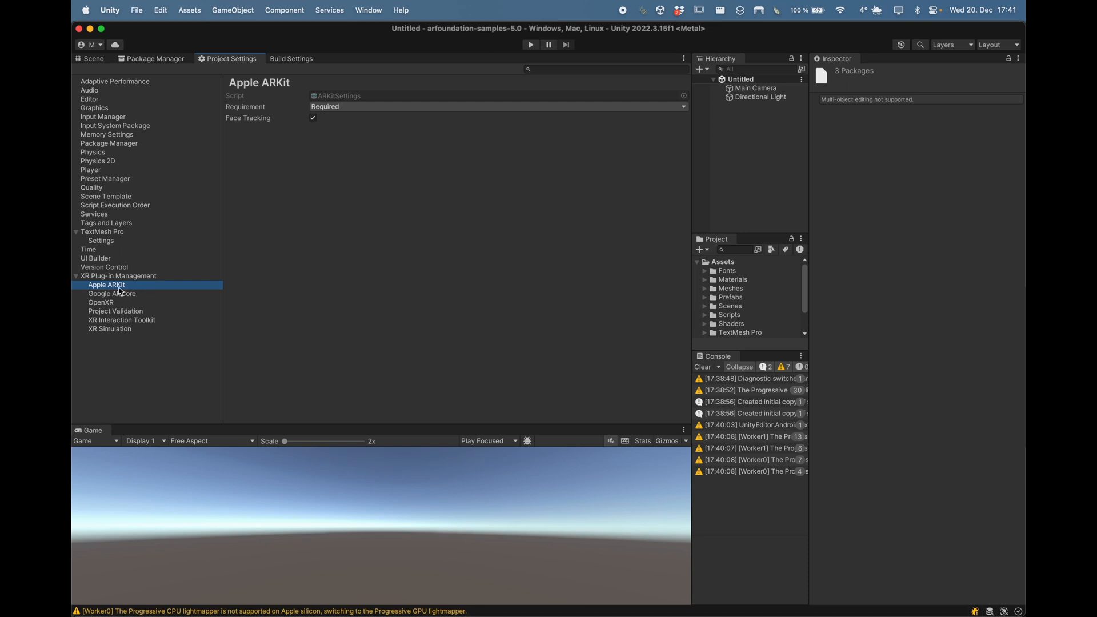
pyautogui.click(138, 279)
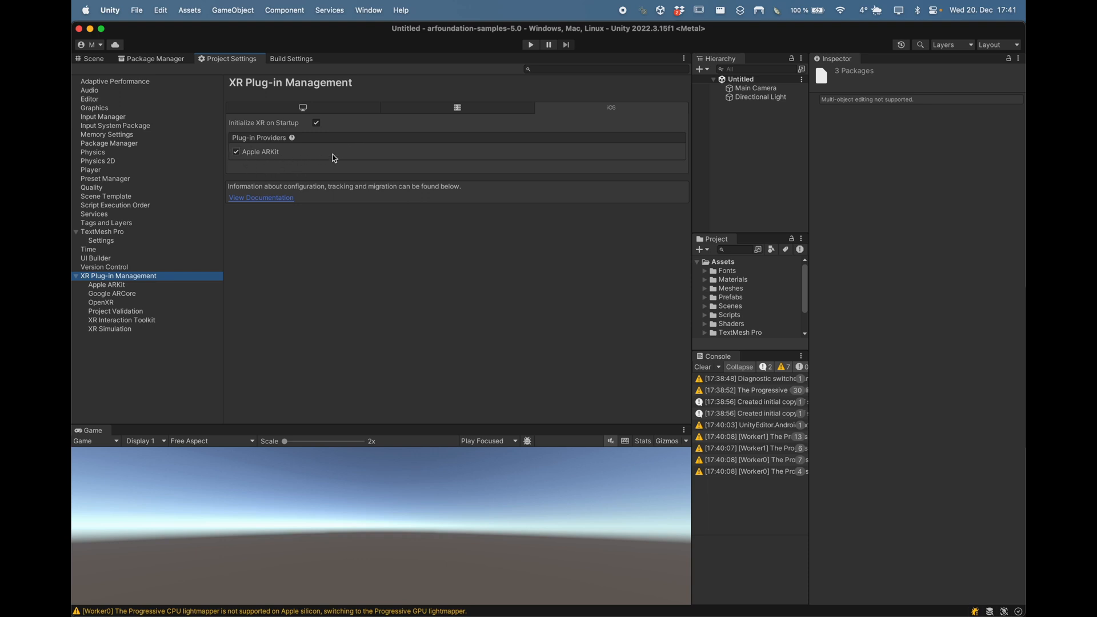
pyautogui.click(341, 110)
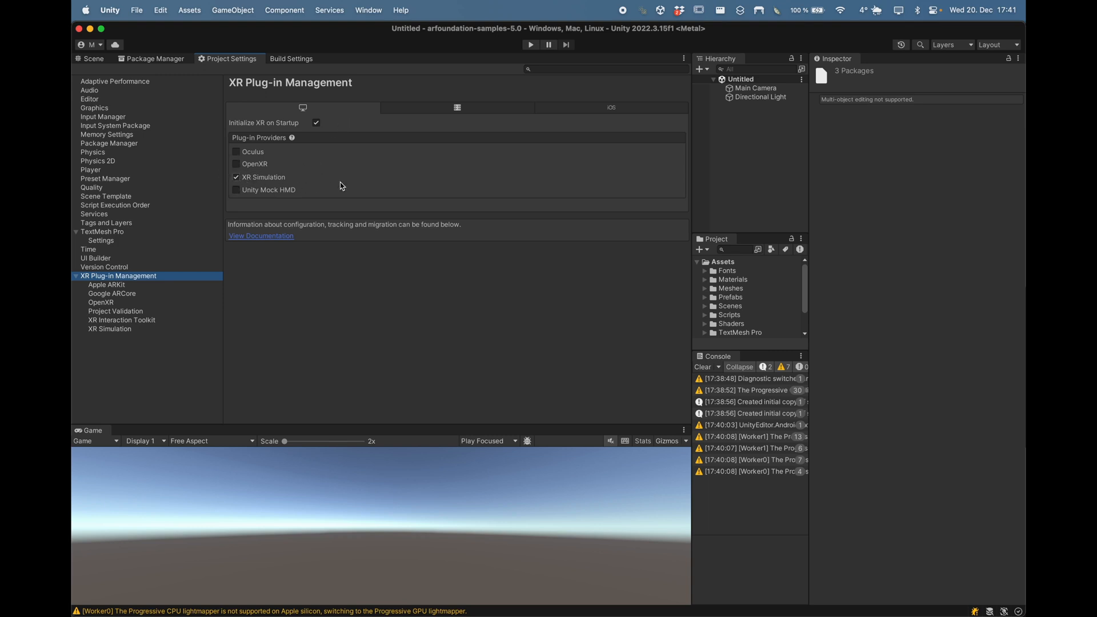
pyautogui.click(94, 60)
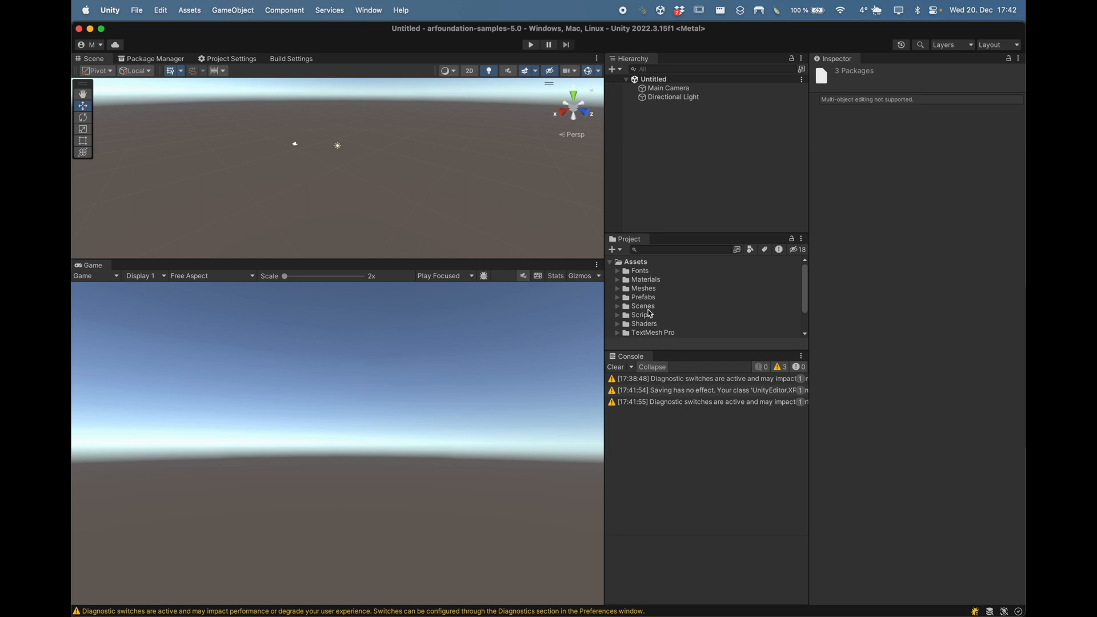
# Step: Expand Scenes > PlaneDetection, search 'planeclass' and open the PlaneClassification scene
pyautogui.moveTo(657, 233); pyautogui.dragTo(660, 144)
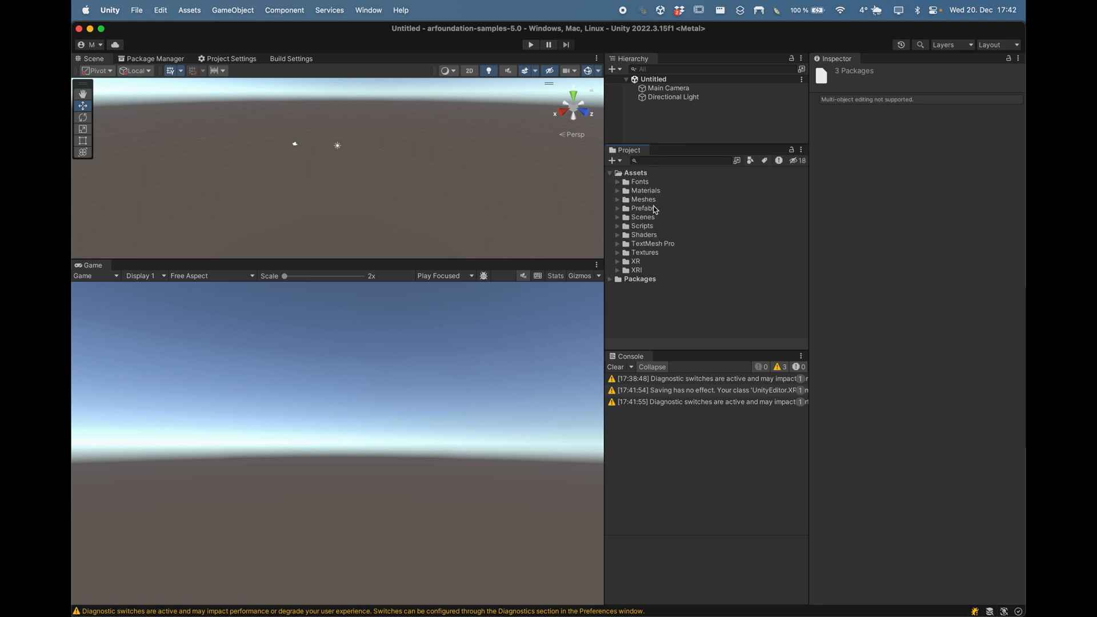
pyautogui.click(651, 219)
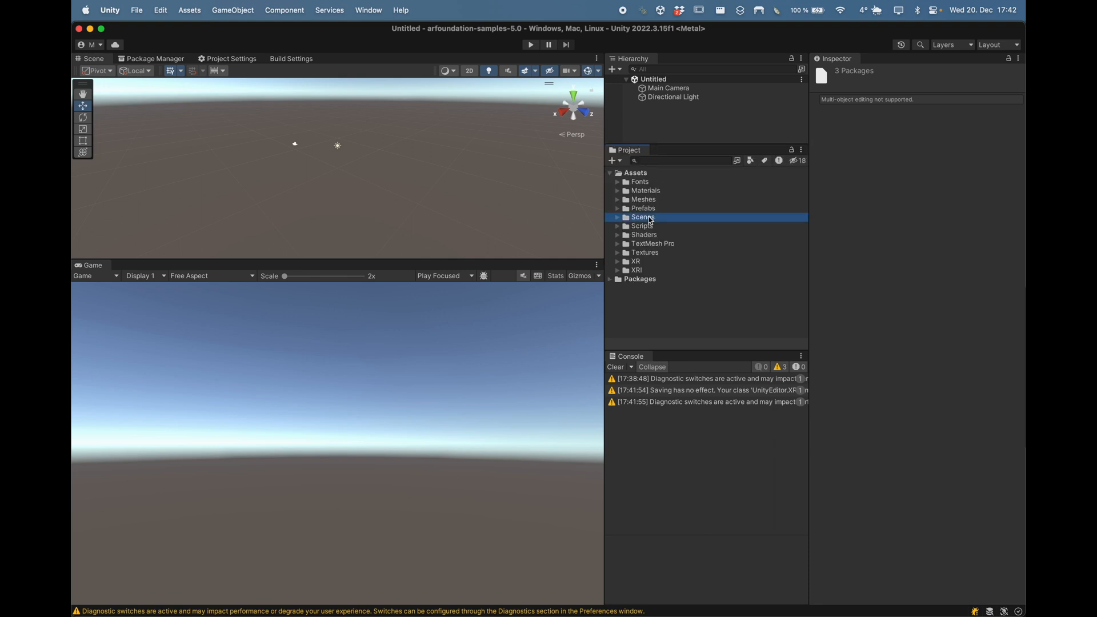
pyautogui.doubleClick(650, 219)
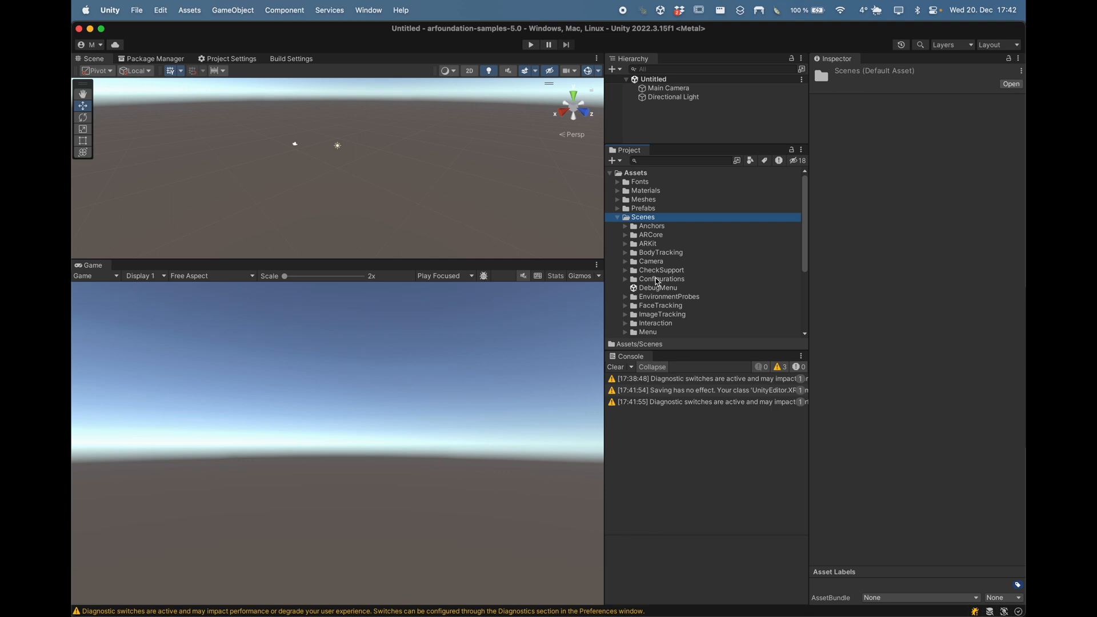
pyautogui.scroll(-5, 657, 281)
pyautogui.scroll(-1, 657, 281)
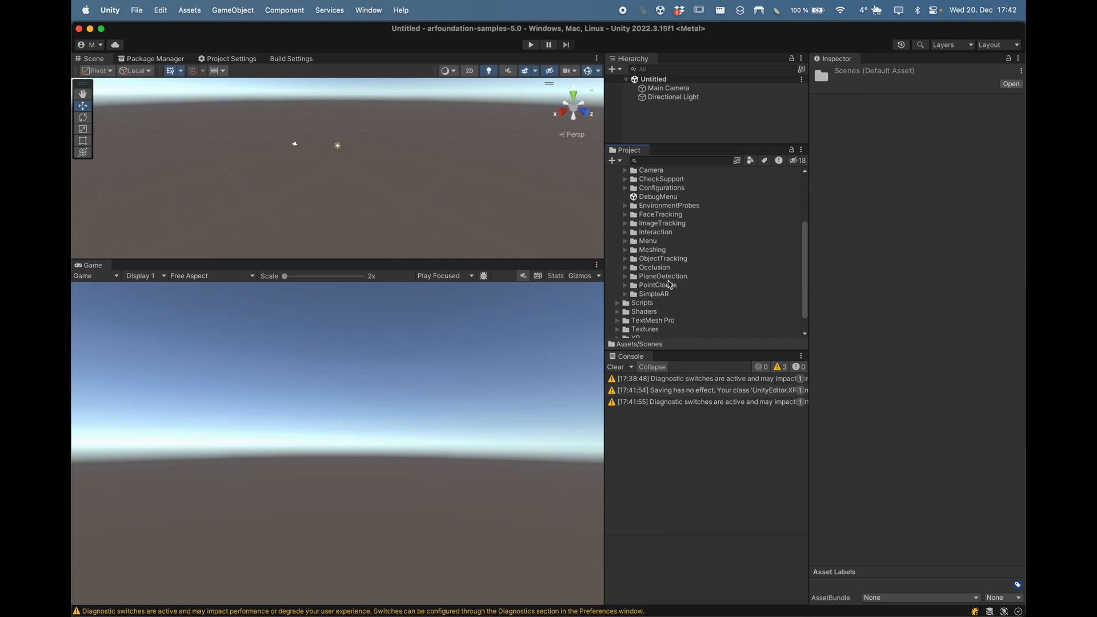
pyautogui.doubleClick(675, 281)
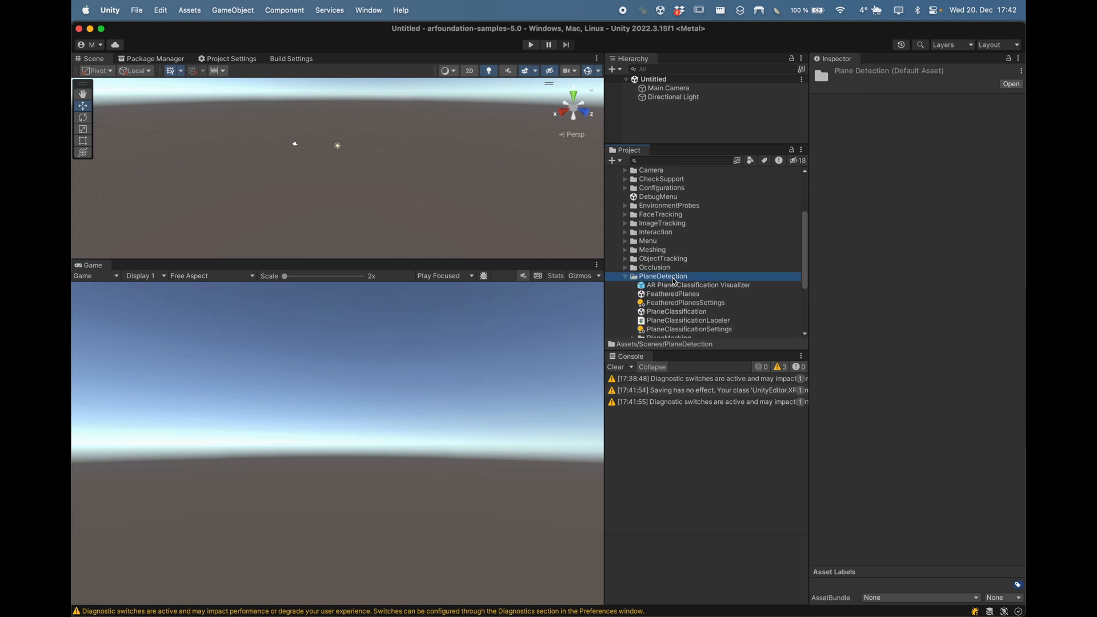
pyautogui.scroll(-2, 674, 281)
pyautogui.click(693, 286)
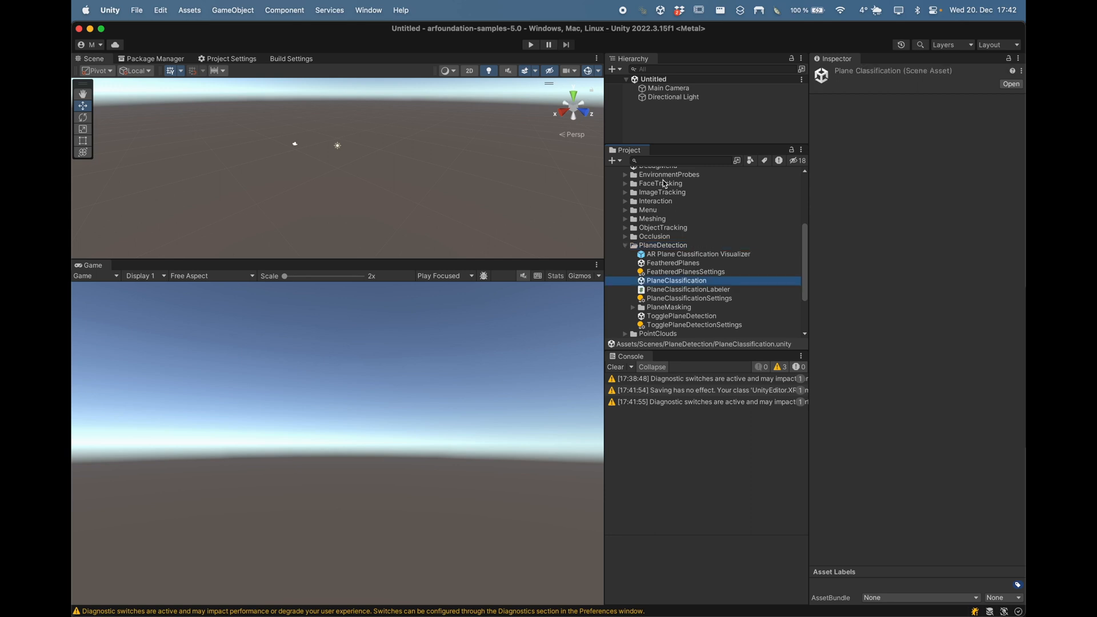
pyautogui.click(660, 161)
pyautogui.write('pl')
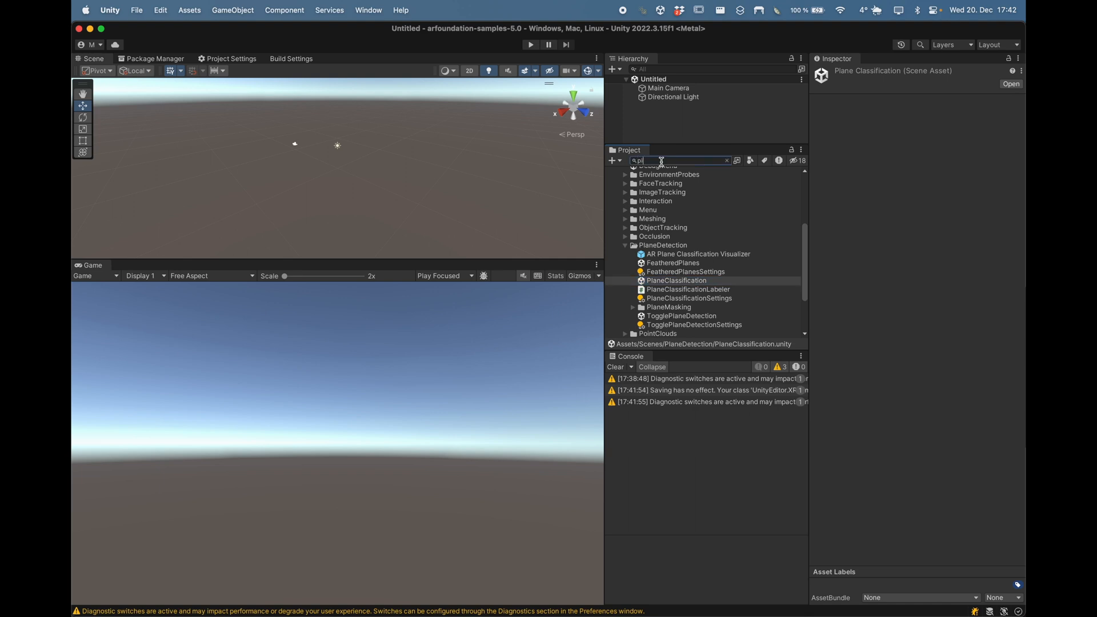
pyautogui.write('anec')
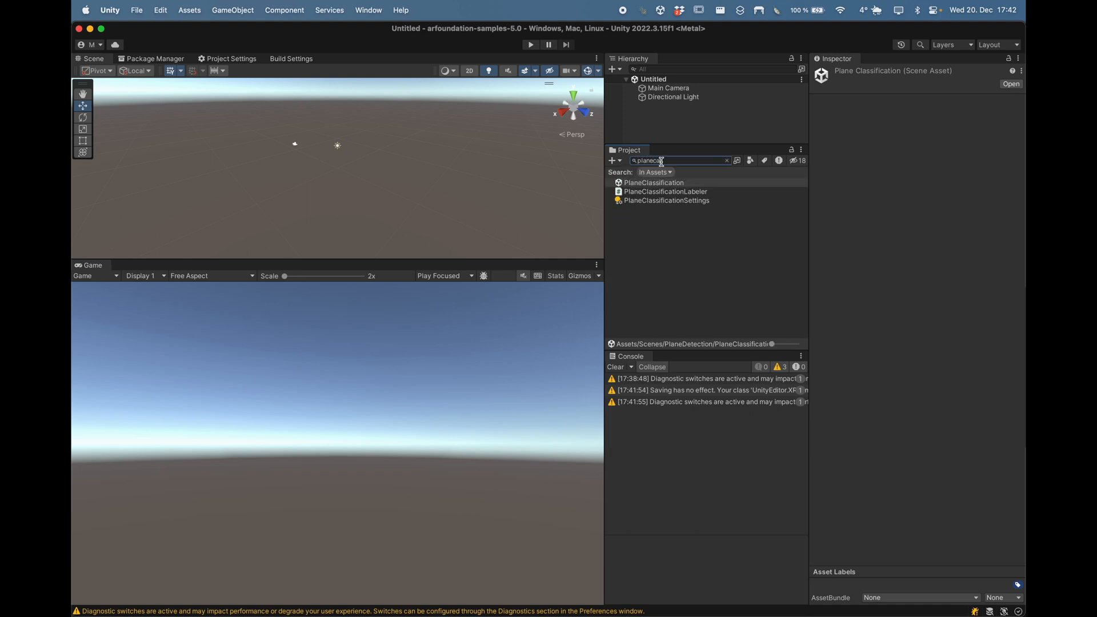
pyautogui.write('lass')
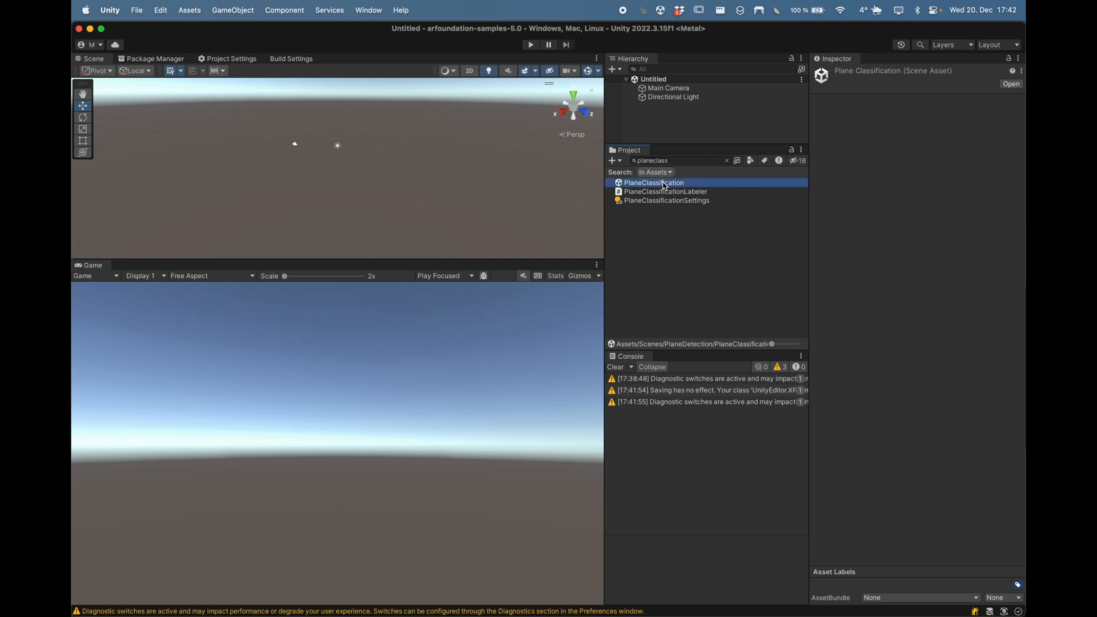
pyautogui.doubleClick(665, 183)
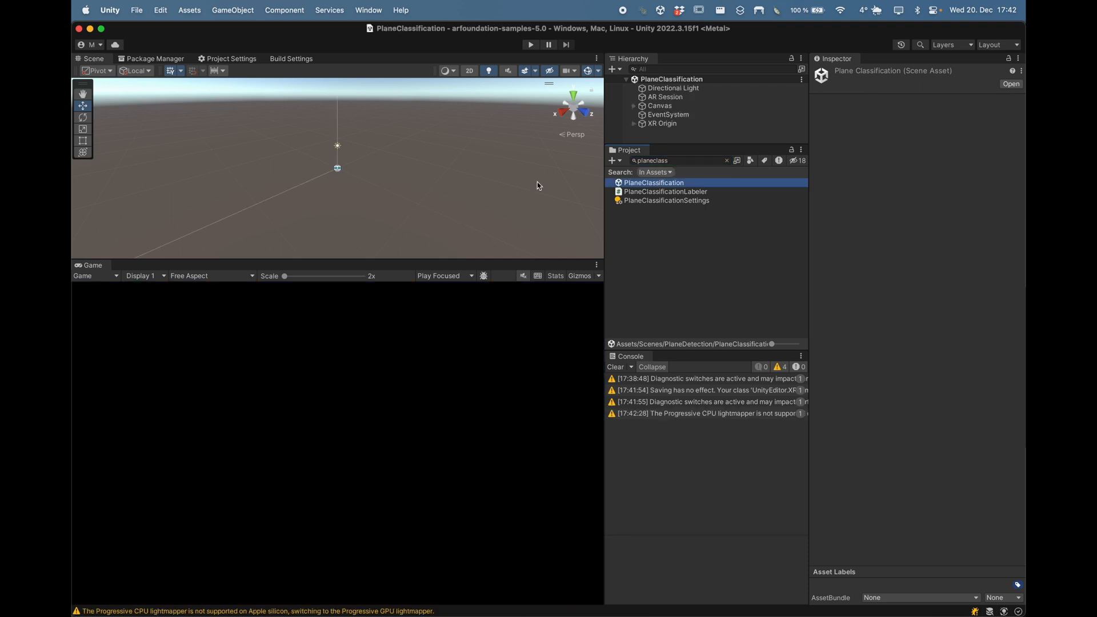
# Step: Play the PlaneClassification scene in XR Simulation and look around the detected planes
pyautogui.click(531, 45)
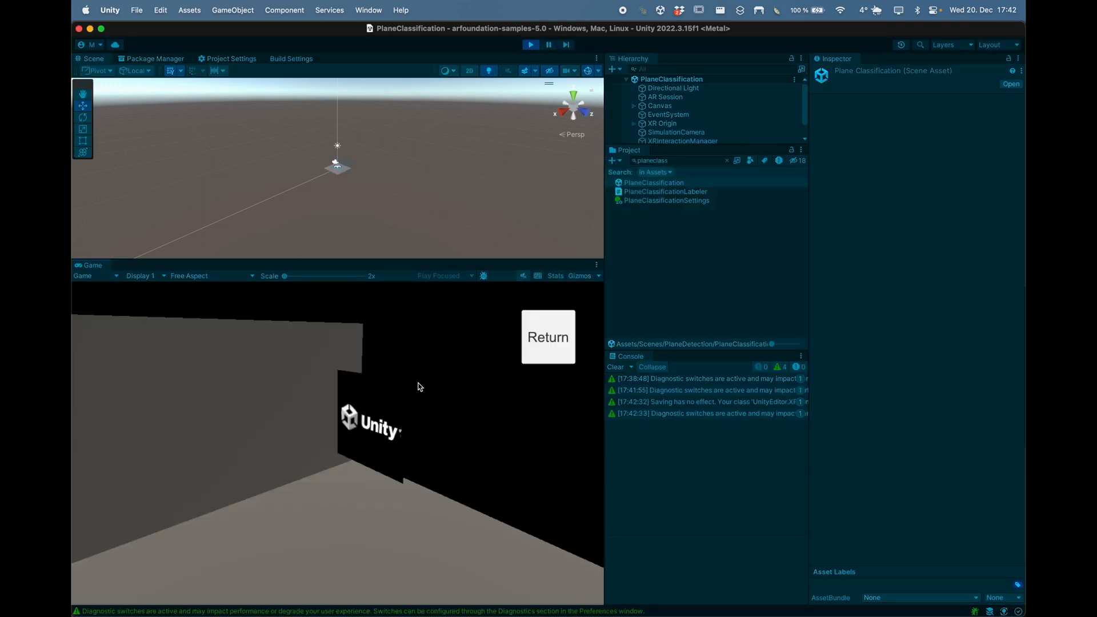
pyautogui.moveTo(487, 448); pyautogui.dragTo(99, 359, button='right')
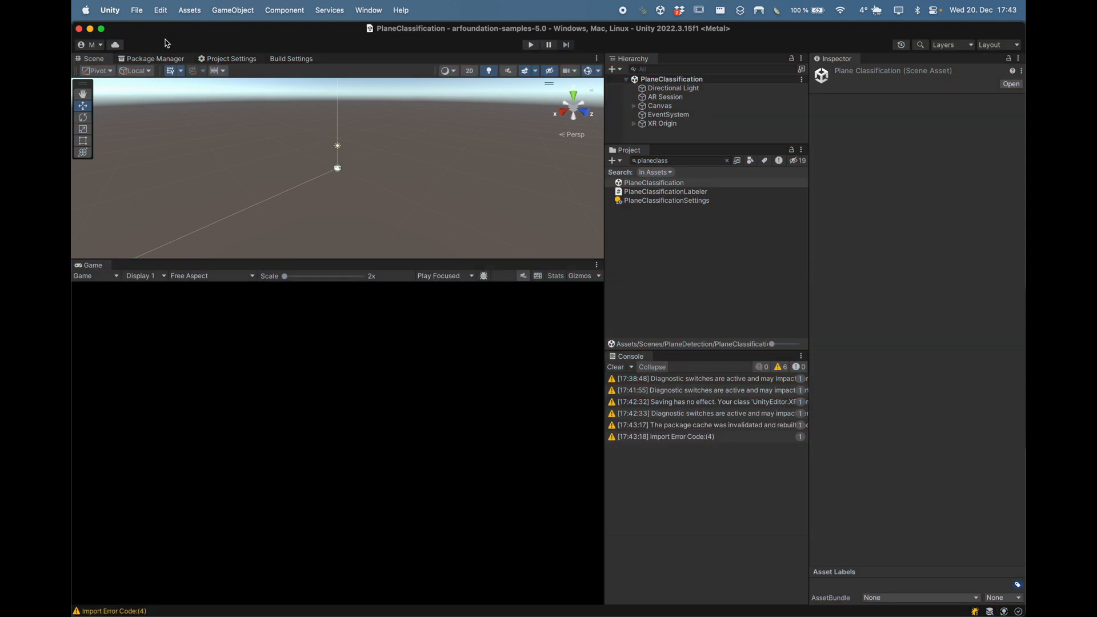
pyautogui.click(140, 11)
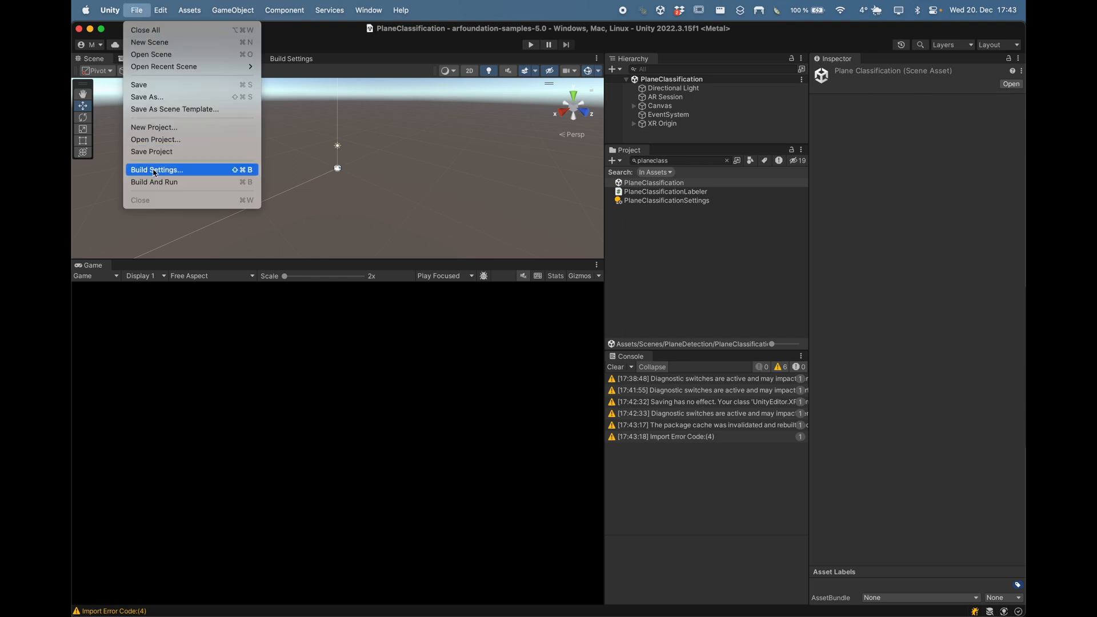
# Step: In Build Settings, select iOS and switch the platform from macOS to iOS
pyautogui.click(154, 175)
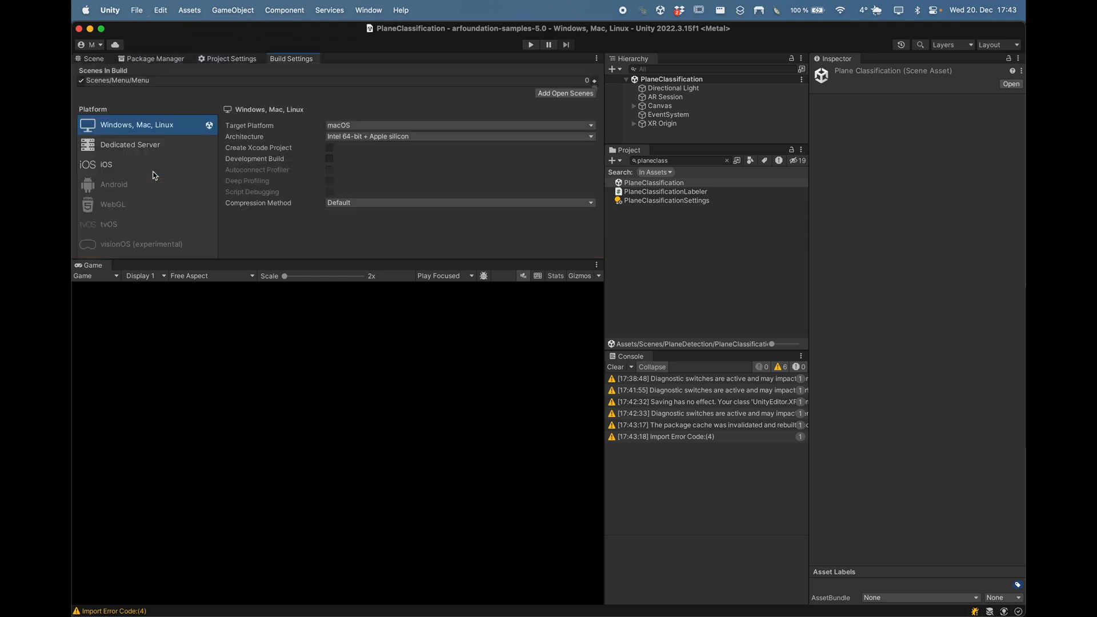
pyautogui.moveTo(351, 260); pyautogui.dragTo(355, 434)
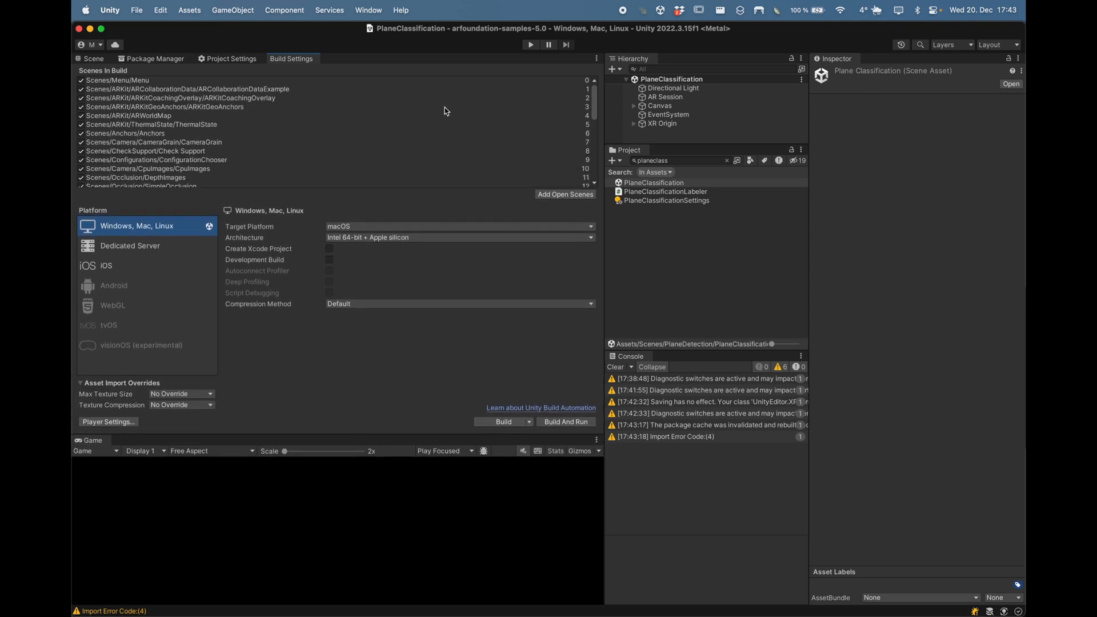
pyautogui.scroll(-5, 444, 107)
pyautogui.scroll(5, 445, 108)
pyautogui.click(124, 268)
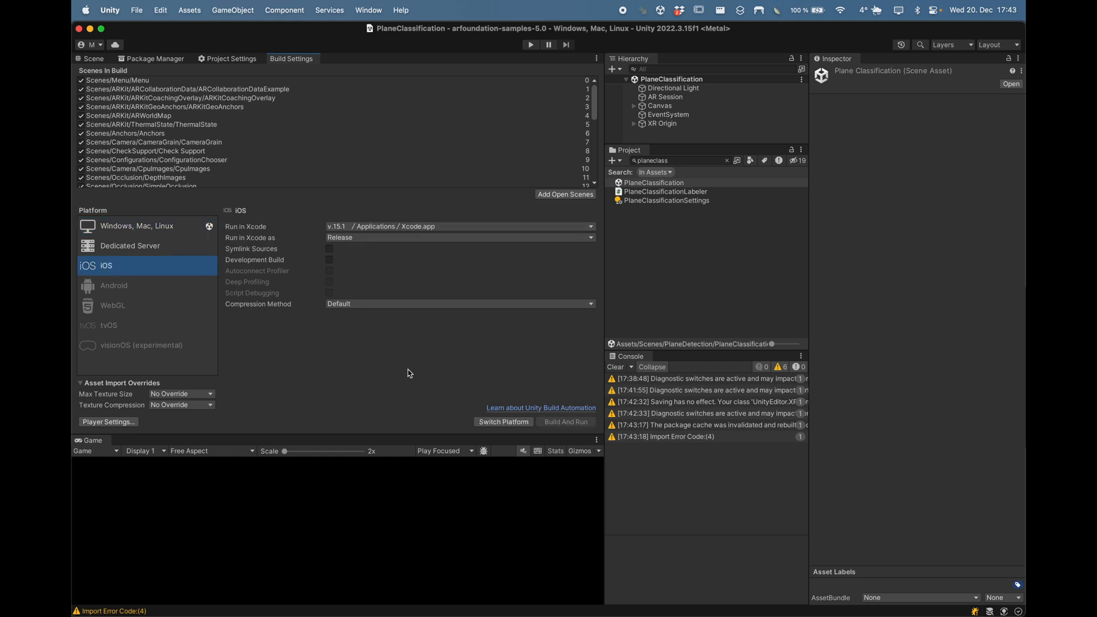
pyautogui.click(503, 422)
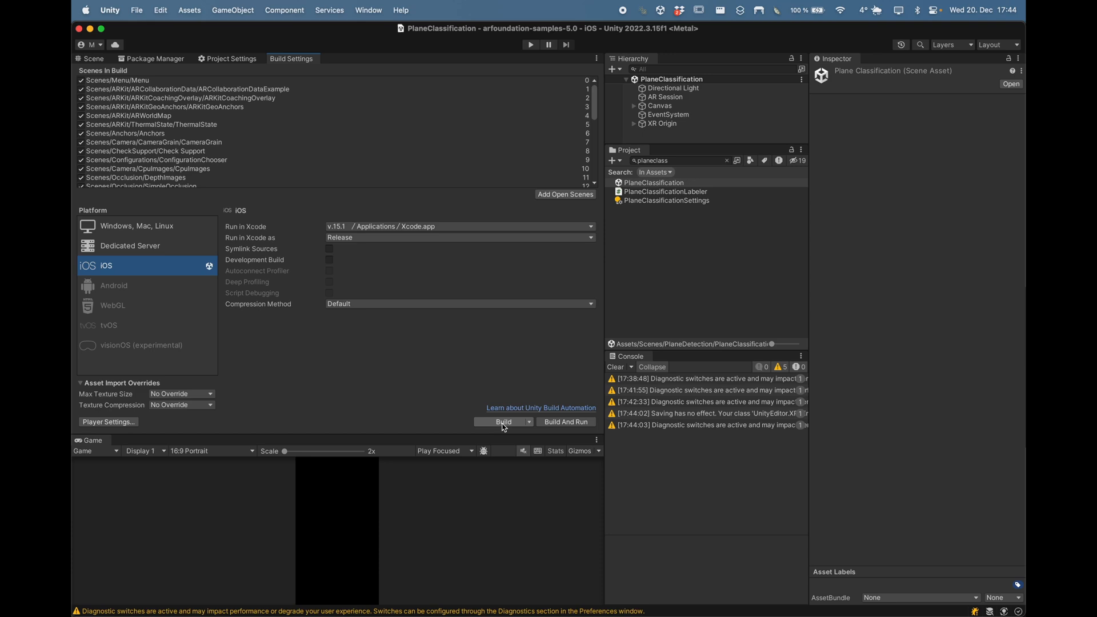
# Step: Build the iOS player into a new folder named iOSBuild_01 inside samples
pyautogui.click(503, 425)
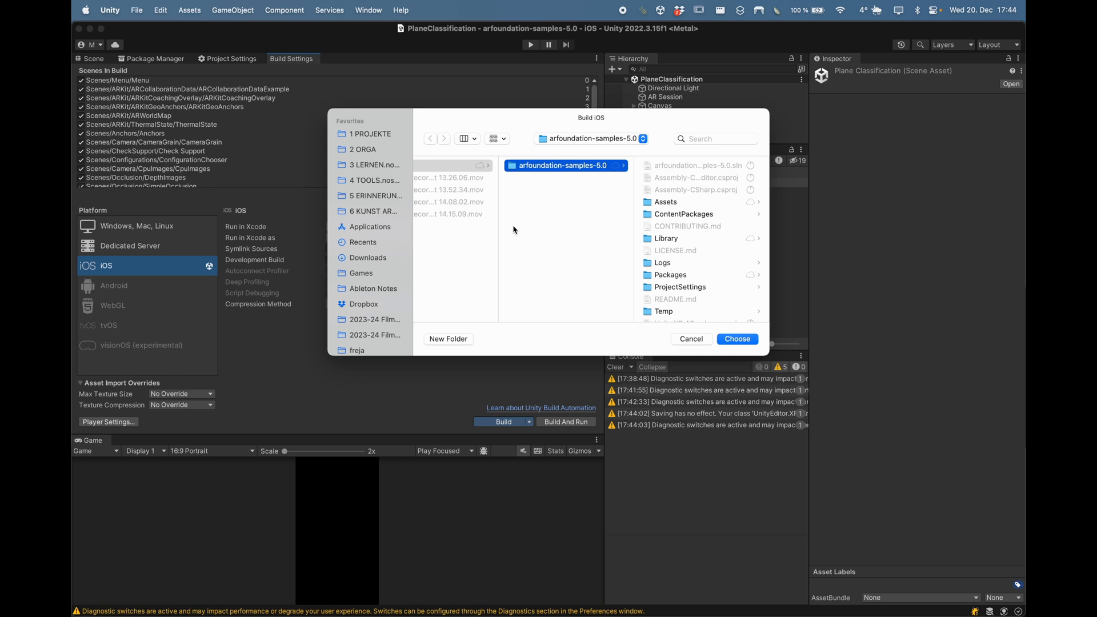
pyautogui.click(544, 226)
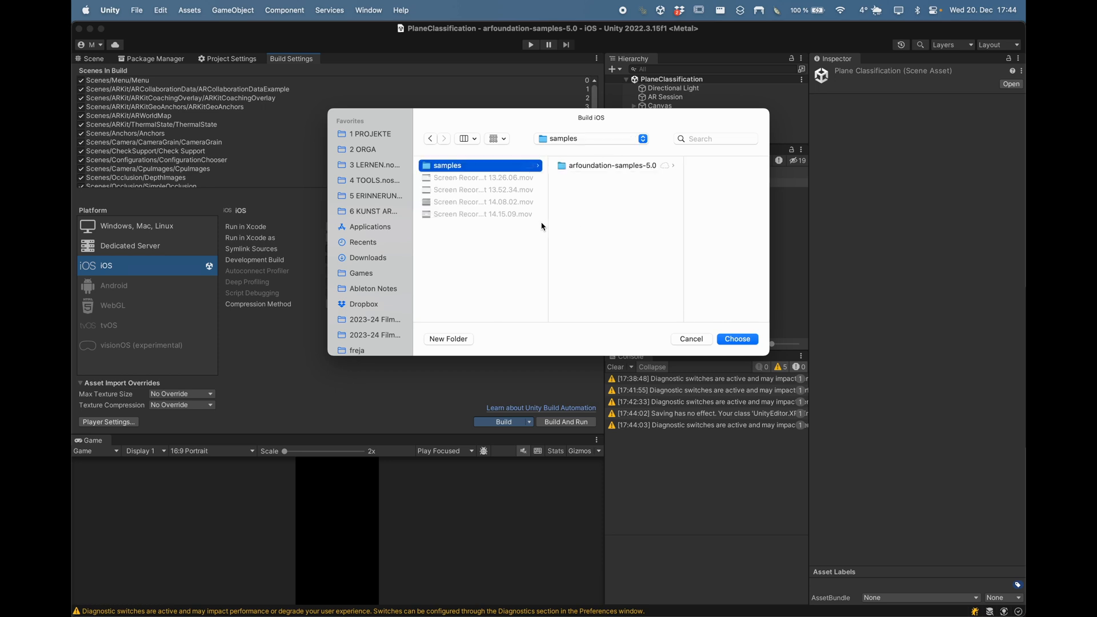
pyautogui.click(464, 342)
pyautogui.click(448, 339)
pyautogui.press('BackSpace')
pyautogui.write('iOS')
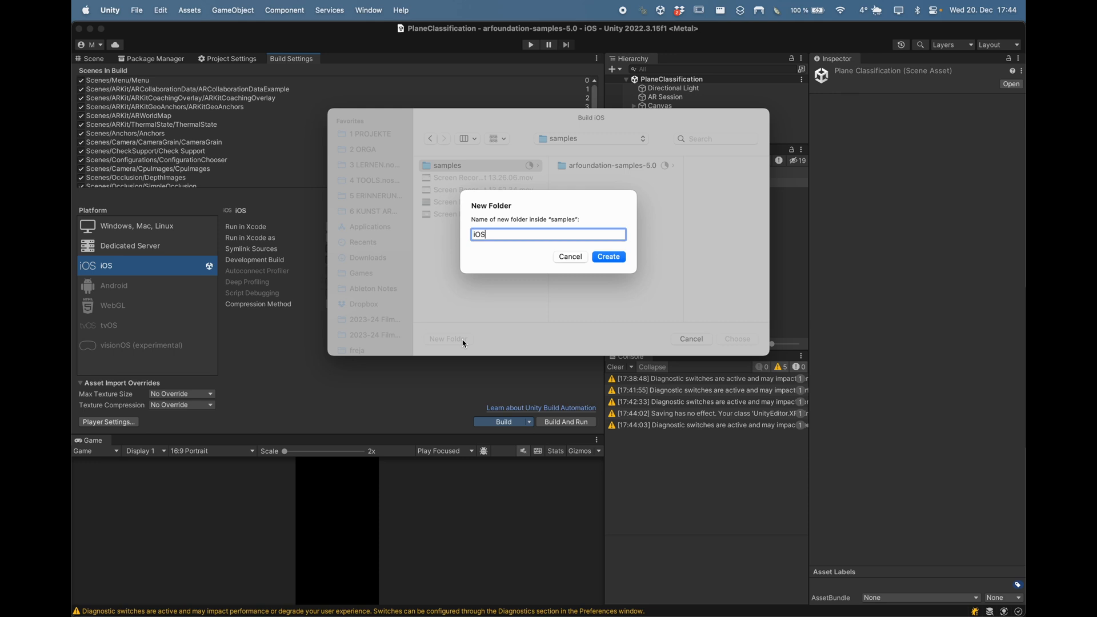
pyautogui.write('Build01-')
pyautogui.press('BackSpace')
pyautogui.write('_')
pyautogui.press('Return')
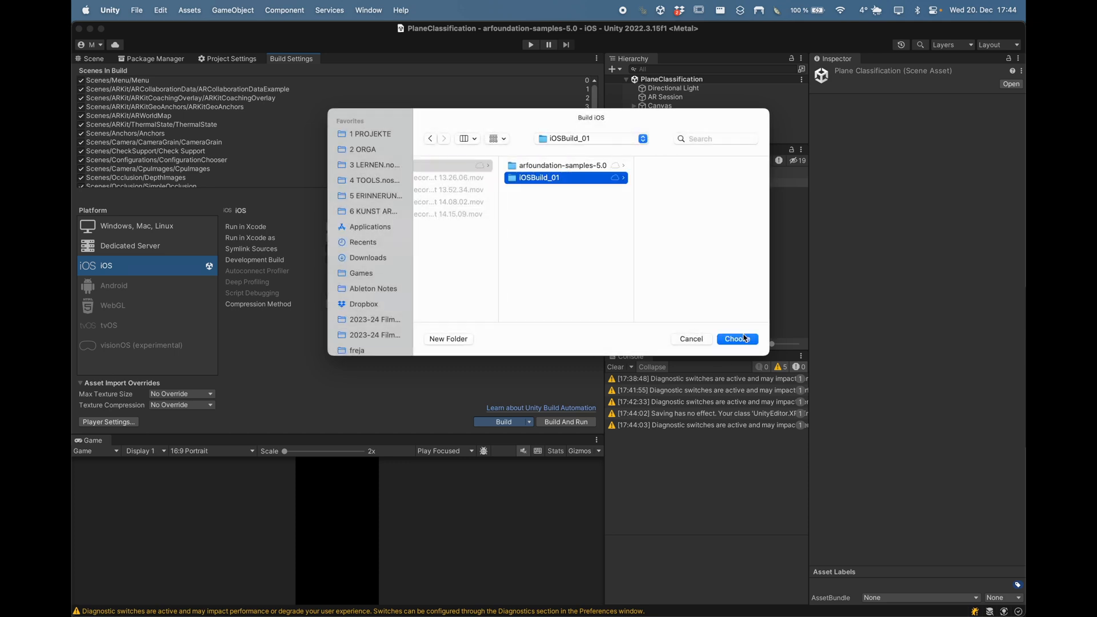
pyautogui.click(741, 341)
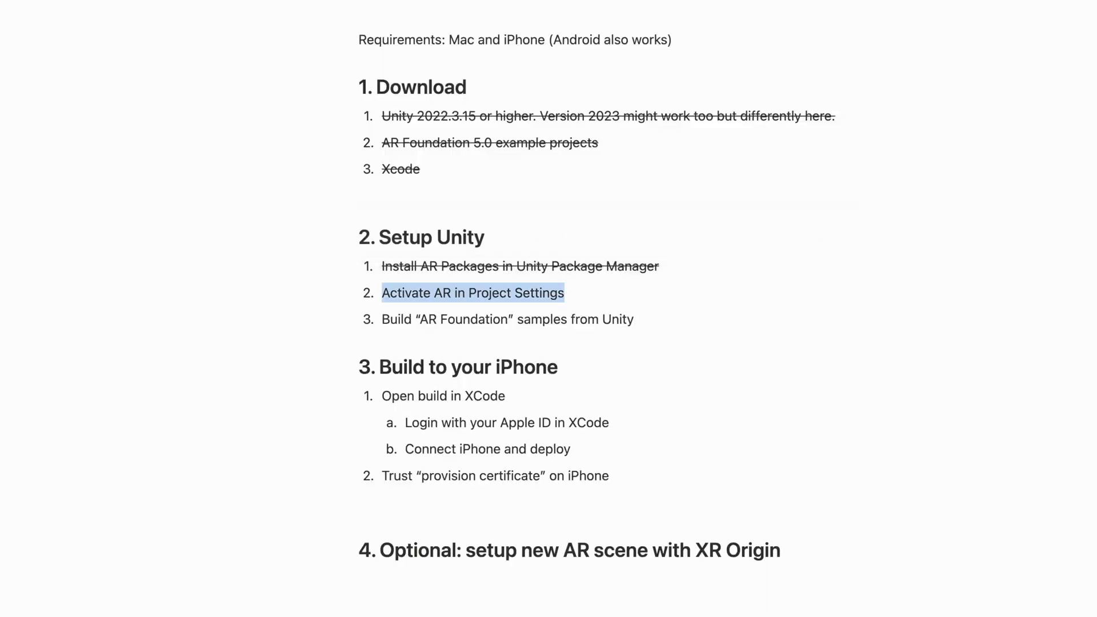
# Step: Strike through the 'Activate AR in Project Settings' and 'Build AR Foundation samples' lines
pyautogui.press('shift+super+Left')
pyautogui.press('shift+super+s')
pyautogui.press('Down')
pyautogui.press('super+Right')
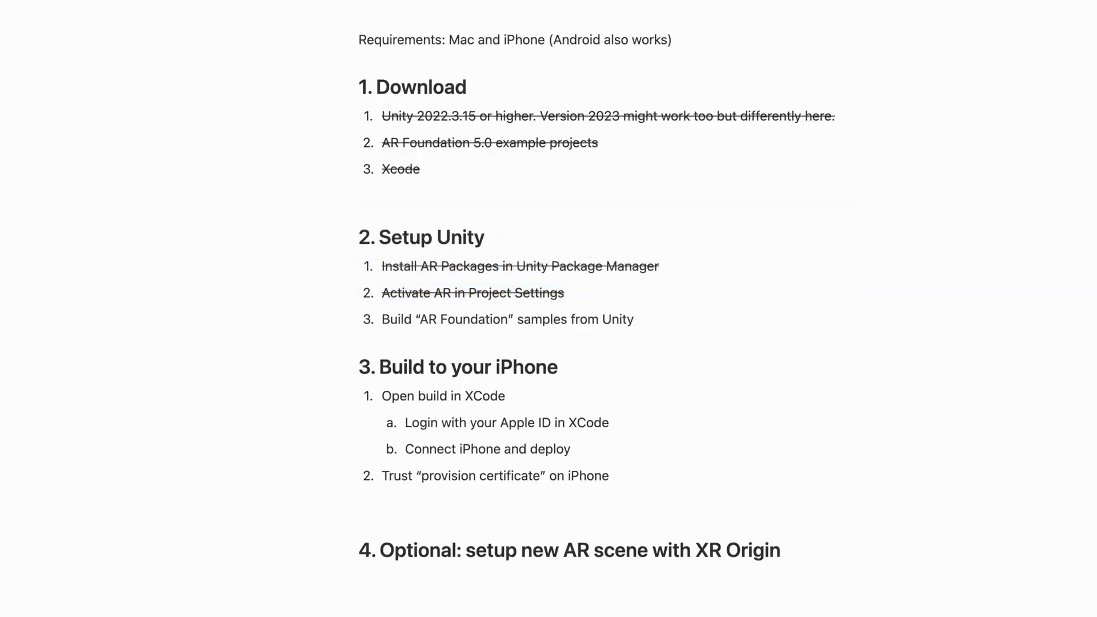
pyautogui.press('shift+super+Left')
pyautogui.press('shift+super+s')
pyautogui.press('Down')
pyautogui.press('Down')
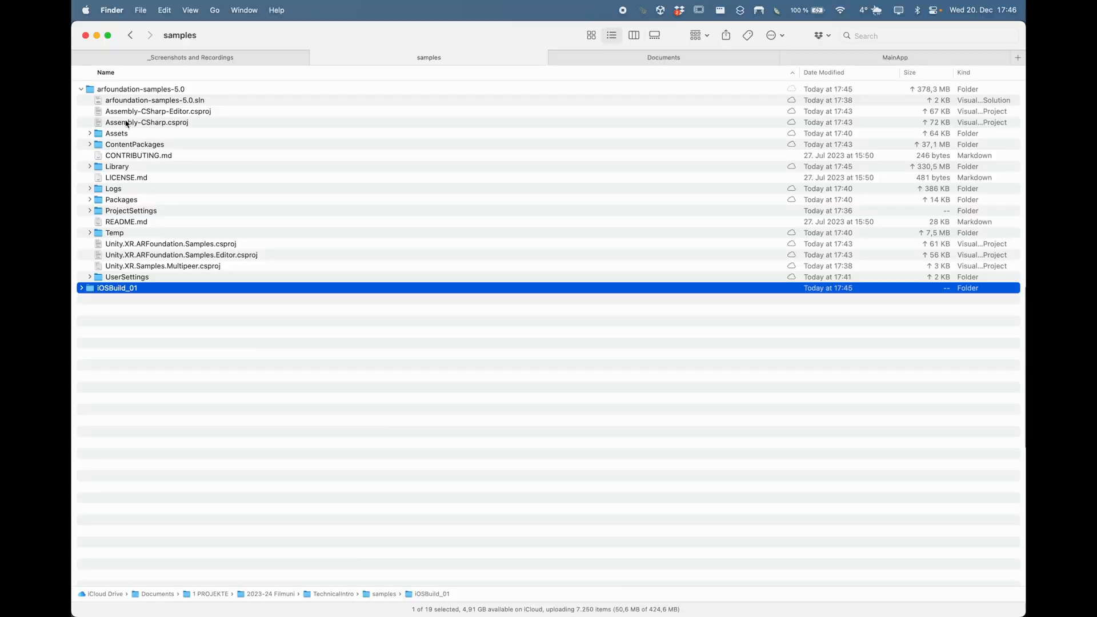
# Step: Expand iOSBuild_01 in Finder and open Unity-iPhone.xcodeproj in Xcode
pyautogui.click(82, 89)
pyautogui.click(82, 101)
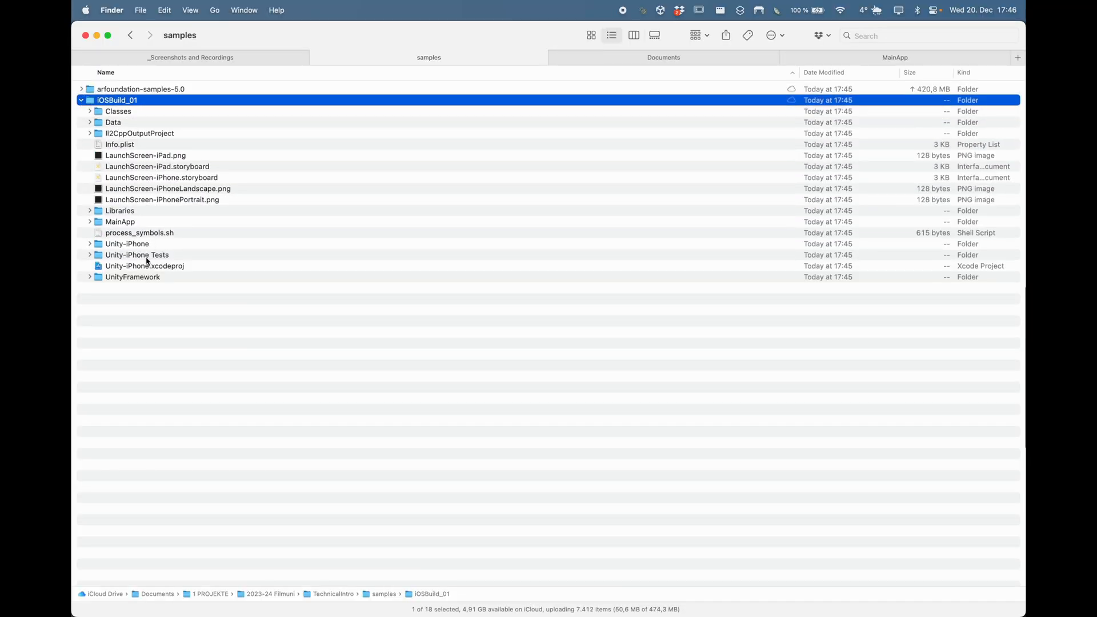
pyautogui.click(145, 271)
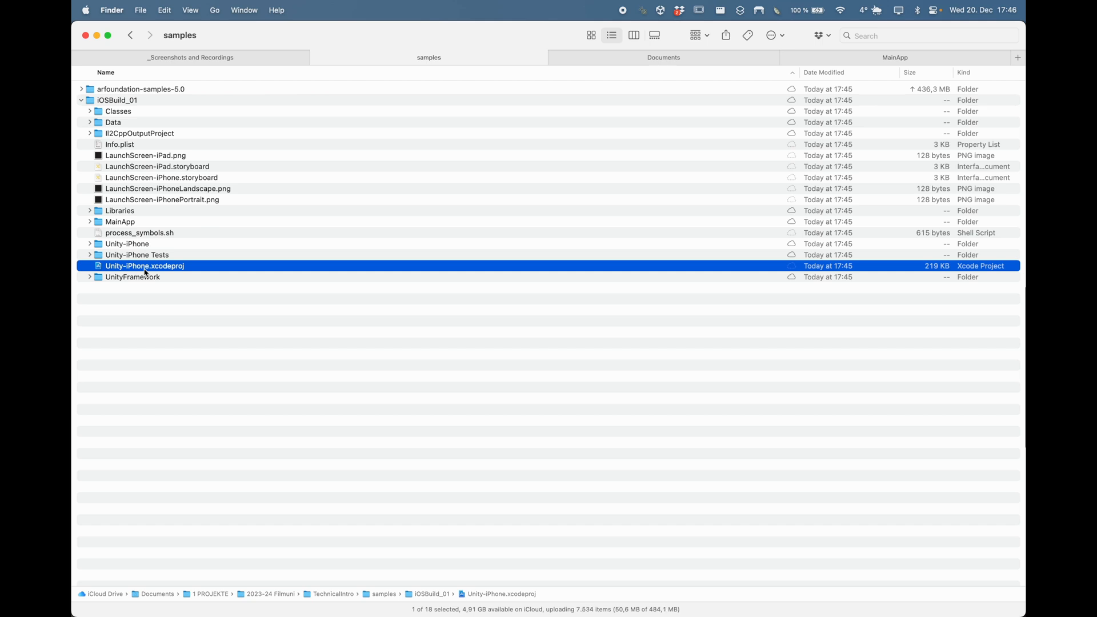
pyautogui.doubleClick(145, 268)
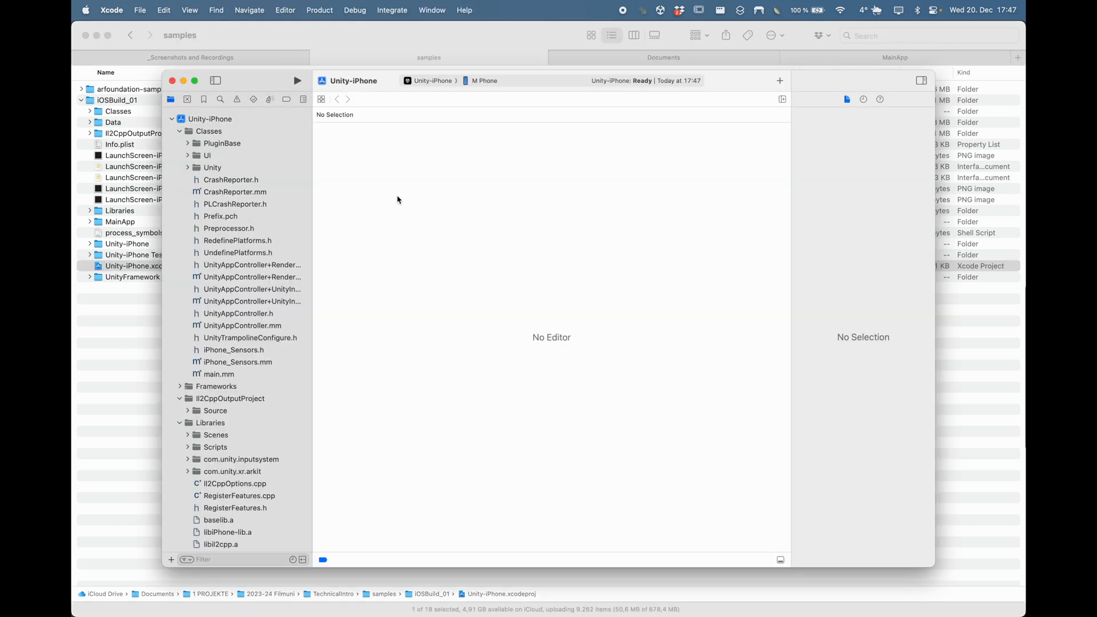
# Step: Show the Unity-iPhone target's Signing & Capabilities, which reports a missing provisioning profile
pyautogui.click(220, 122)
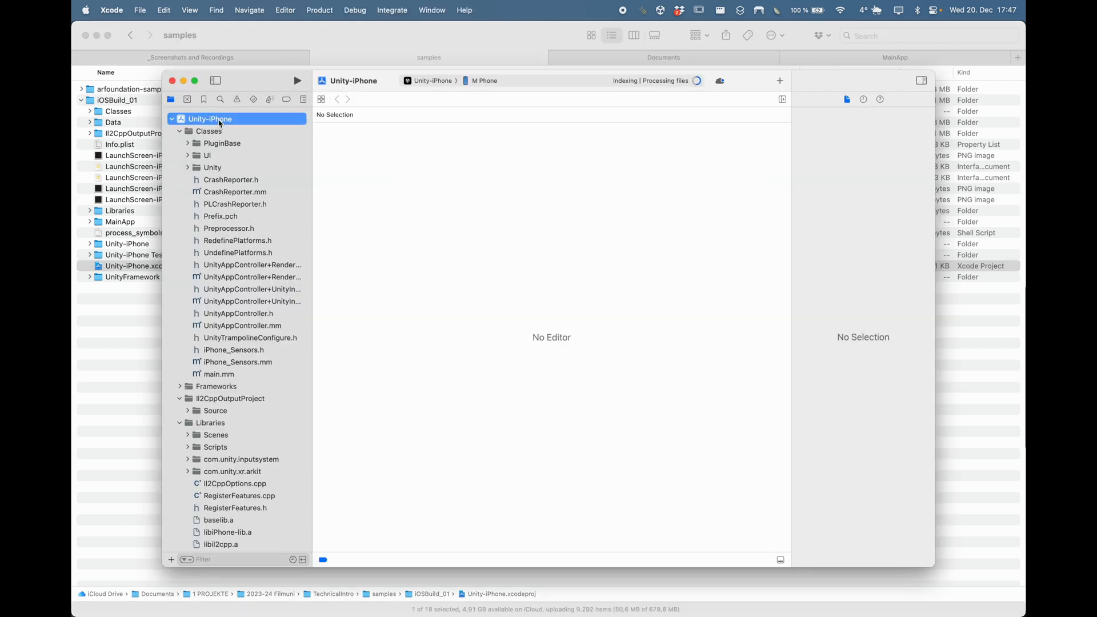
pyautogui.click(172, 119)
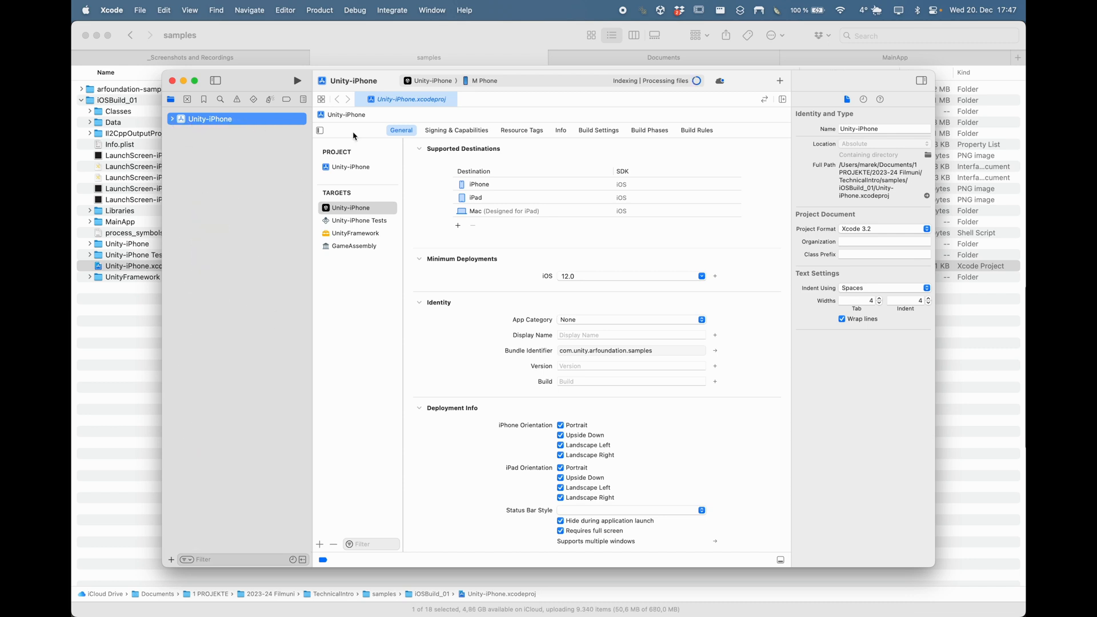
pyautogui.click(447, 135)
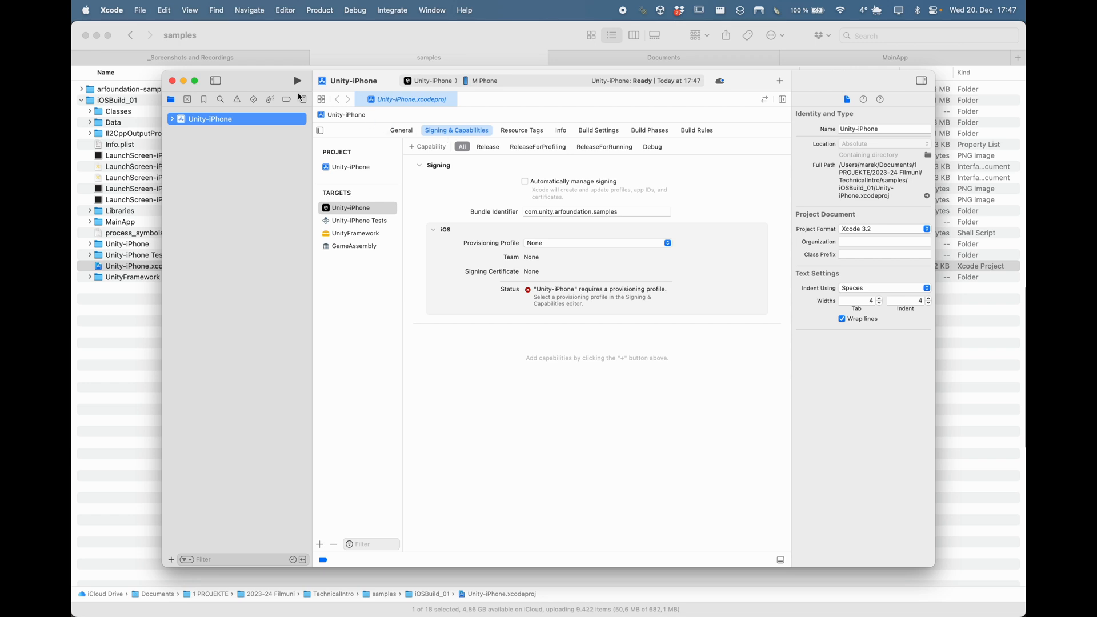
pyautogui.click(110, 11)
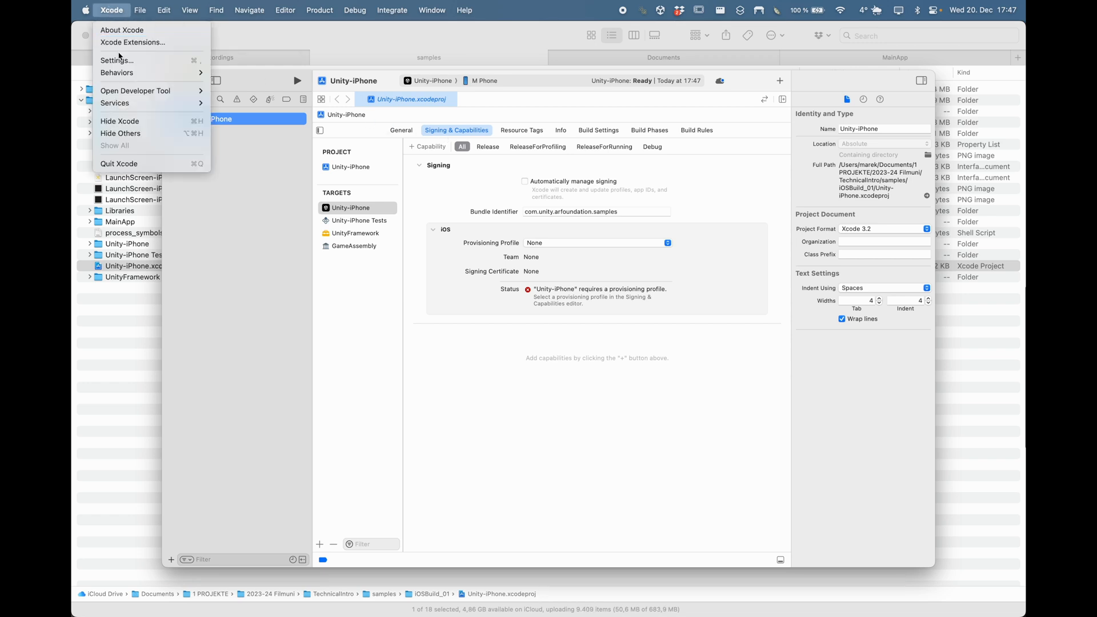
# Step: Add an Apple ID account in Xcode Settings > Accounts by entering its e-mail, then close Settings
pyautogui.click(117, 60)
pyautogui.click(337, 389)
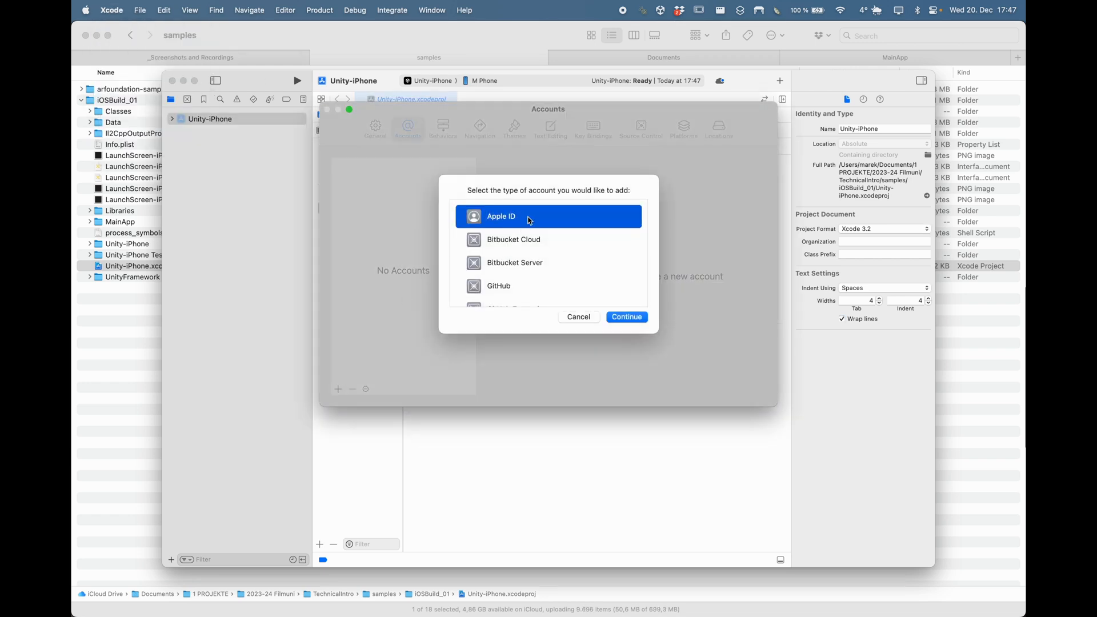
pyautogui.press('Return')
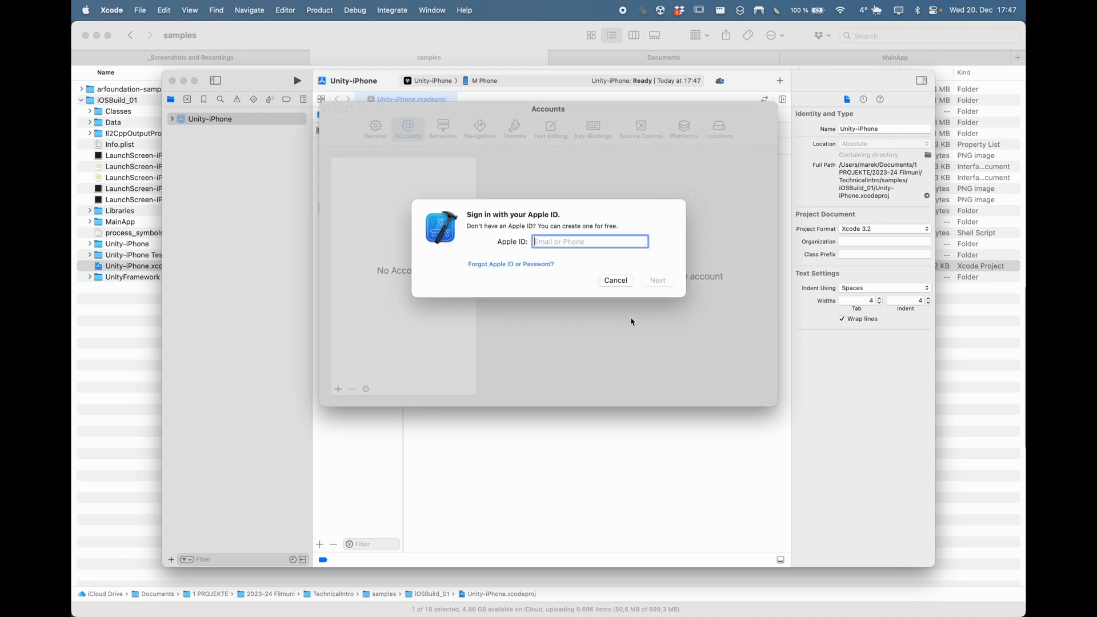
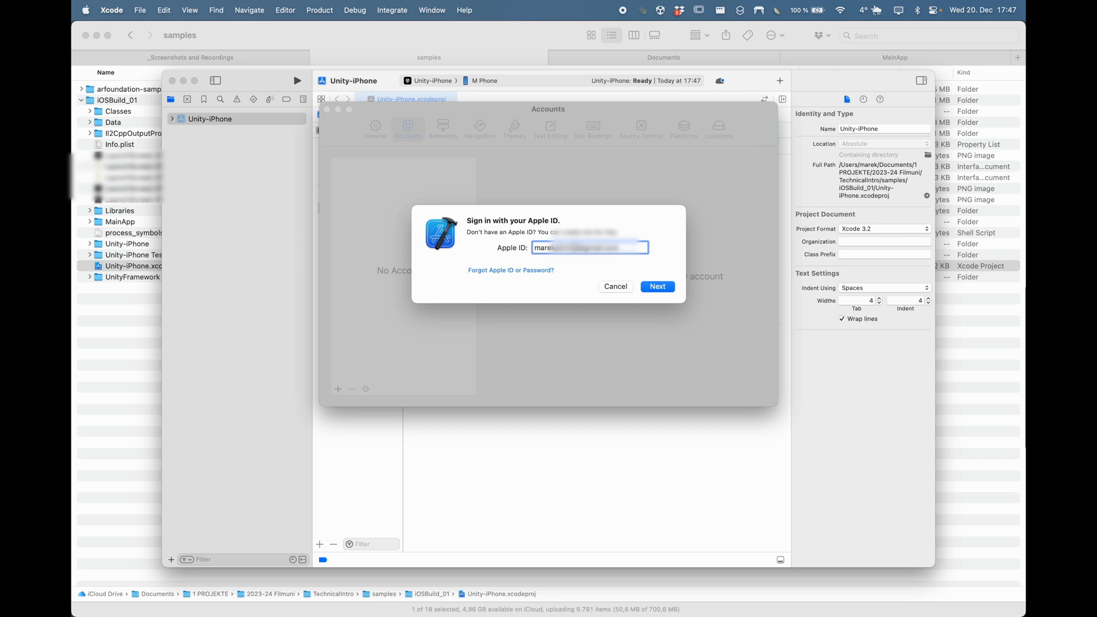
pyautogui.click(666, 288)
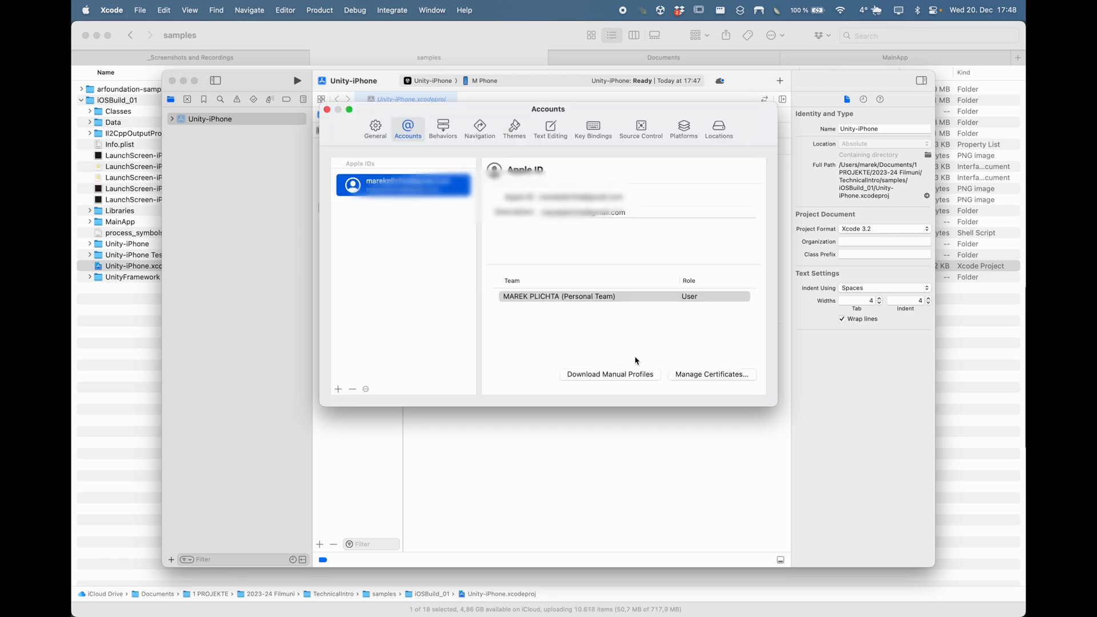
pyautogui.click(327, 109)
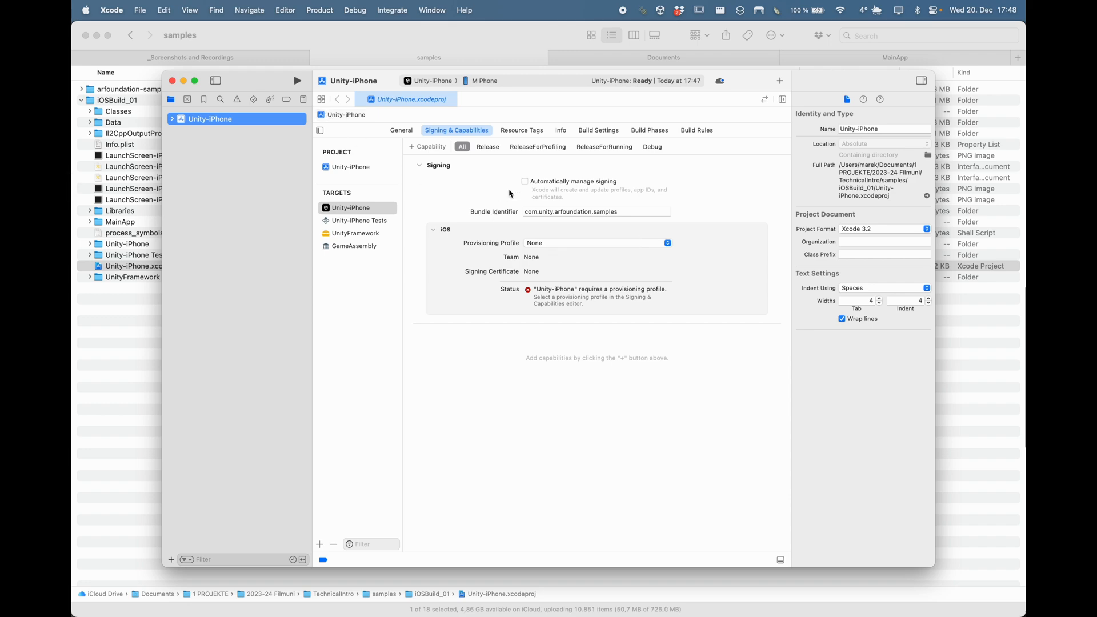
# Step: Enable Automatically manage signing and select the Personal Team
pyautogui.click(526, 183)
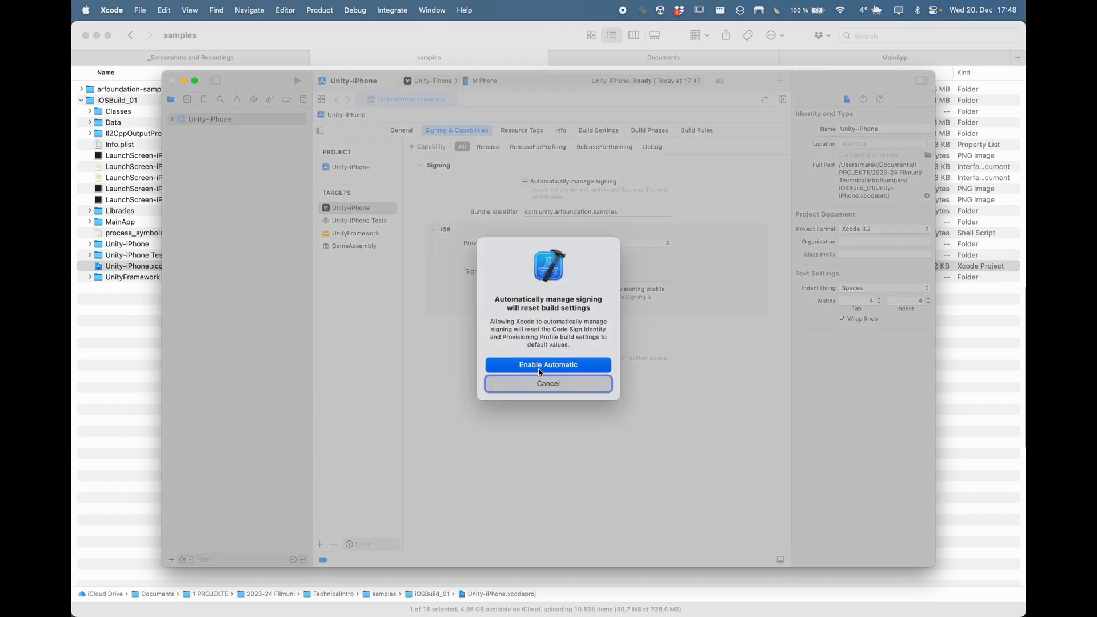
pyautogui.click(540, 365)
pyautogui.click(552, 215)
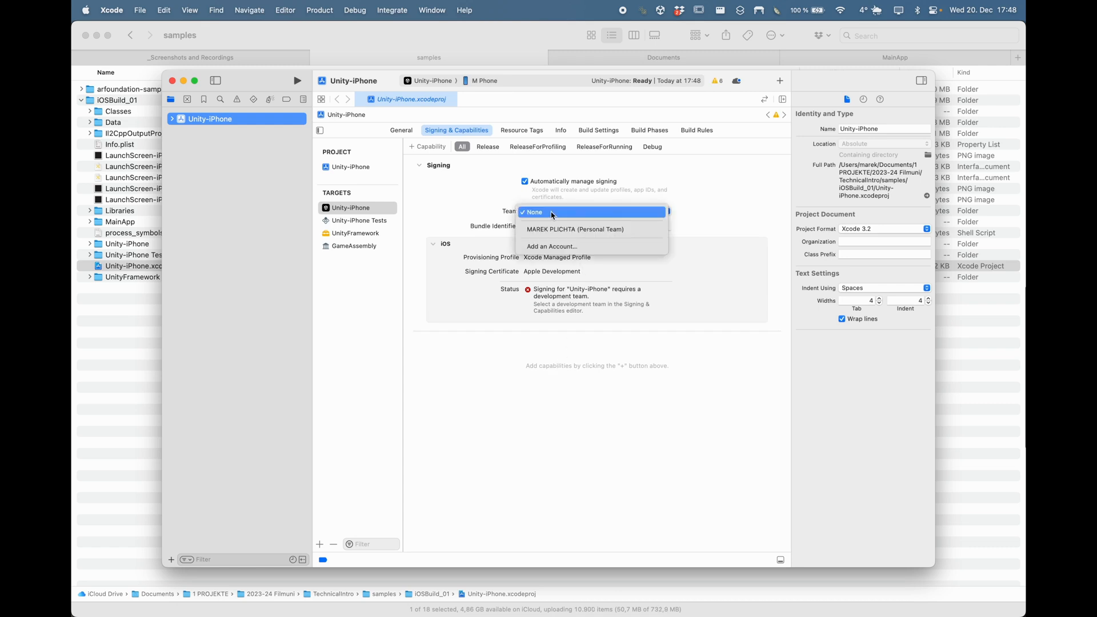
pyautogui.click(550, 231)
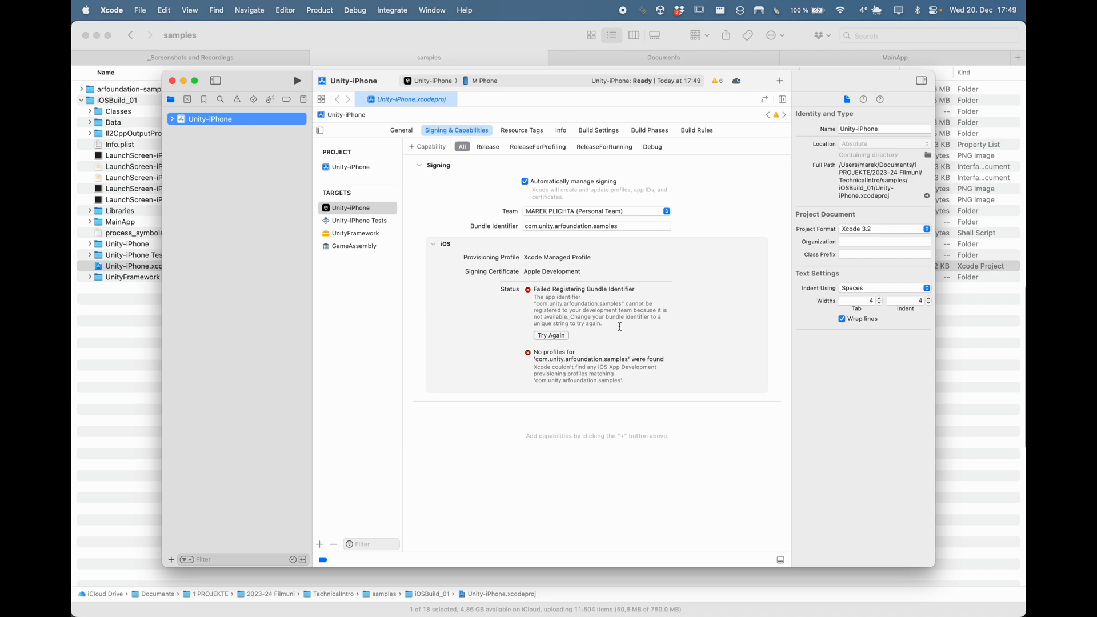
# Step: Change the bundle identifier to a unique one ending in experiments.artest01 and retry signing
pyautogui.moveTo(603, 323); pyautogui.dragTo(513, 292)
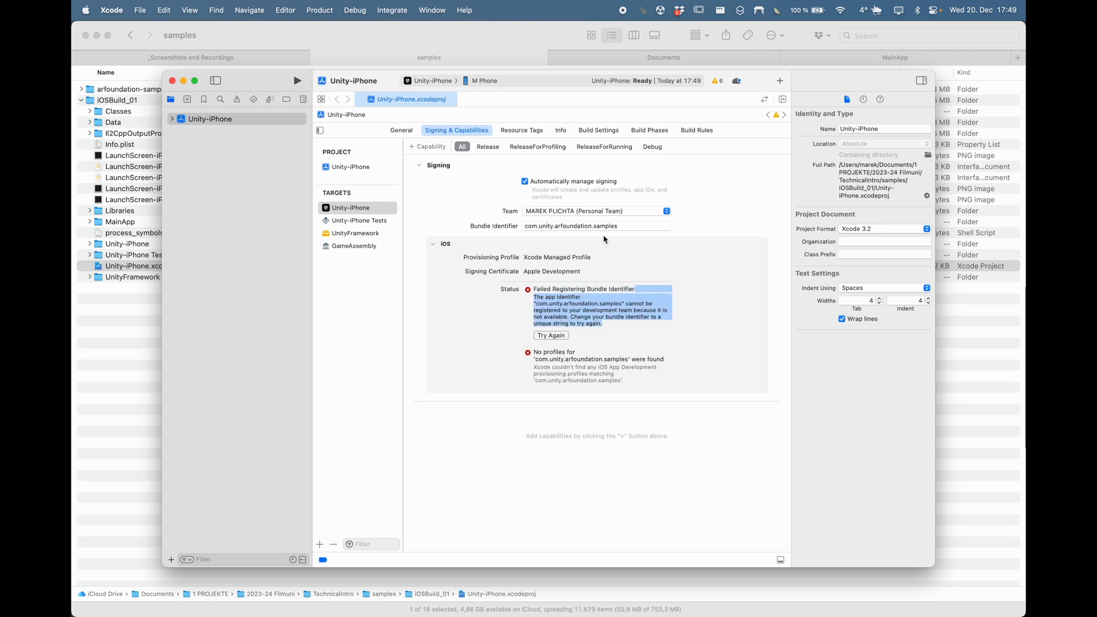
pyautogui.click(628, 226)
pyautogui.moveTo(628, 227); pyautogui.dragTo(539, 226)
pyautogui.write('aer')
pyautogui.press('BackSpace')
pyautogui.press('BackSpace')
pyautogui.write('rtbymarek')
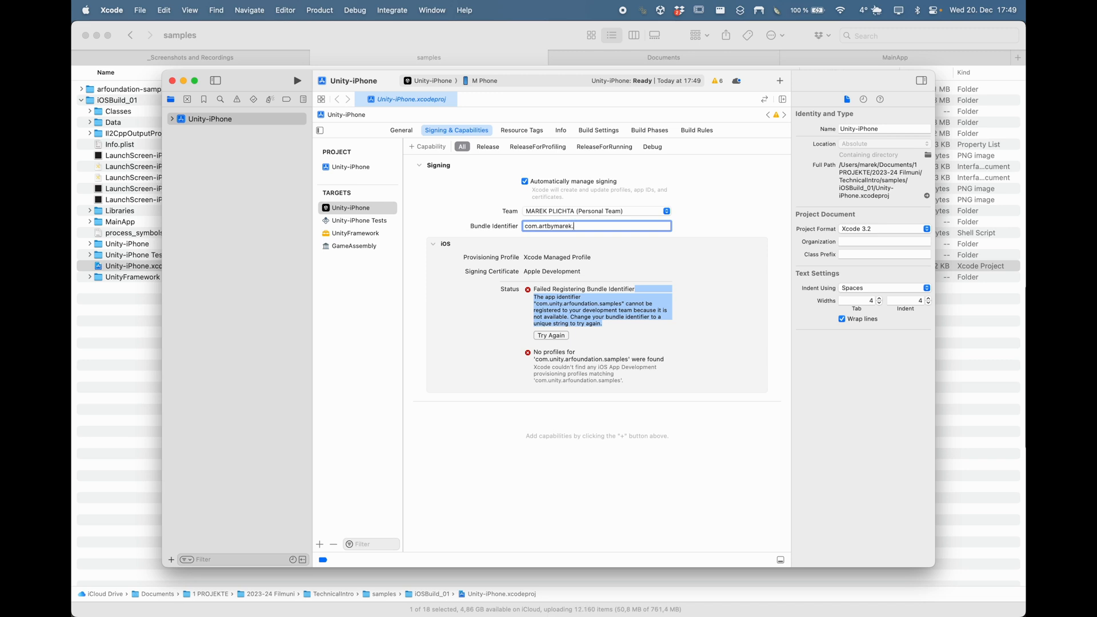
pyautogui.write('.experiments.artest01')
pyautogui.click(559, 337)
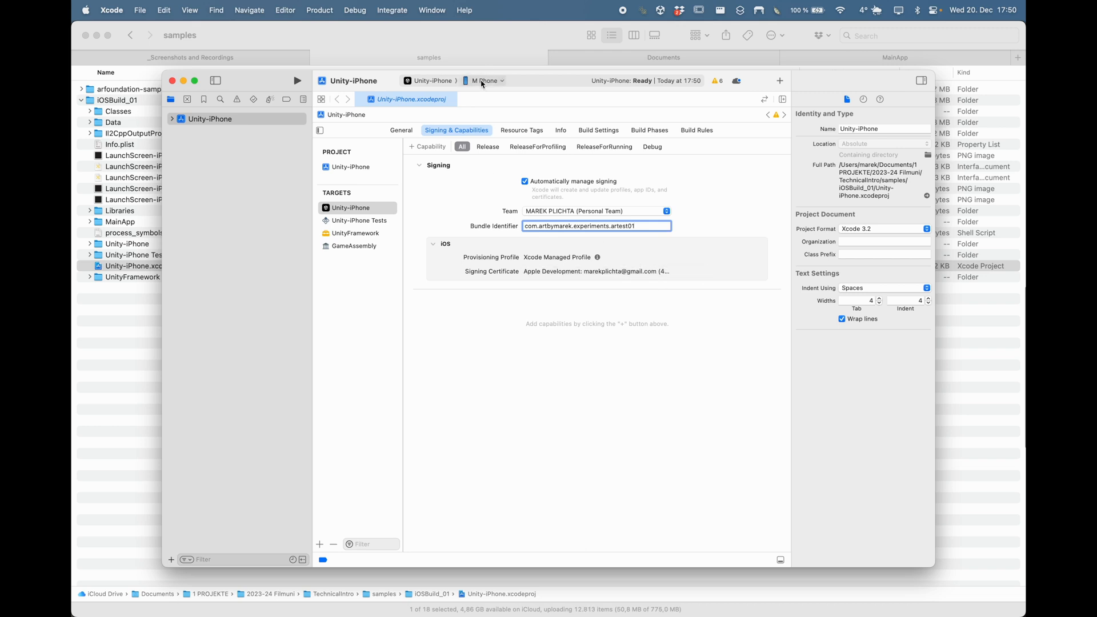
# Step: Build and run the app with the iPhone 'M Phone' as run destination
pyautogui.click(501, 81)
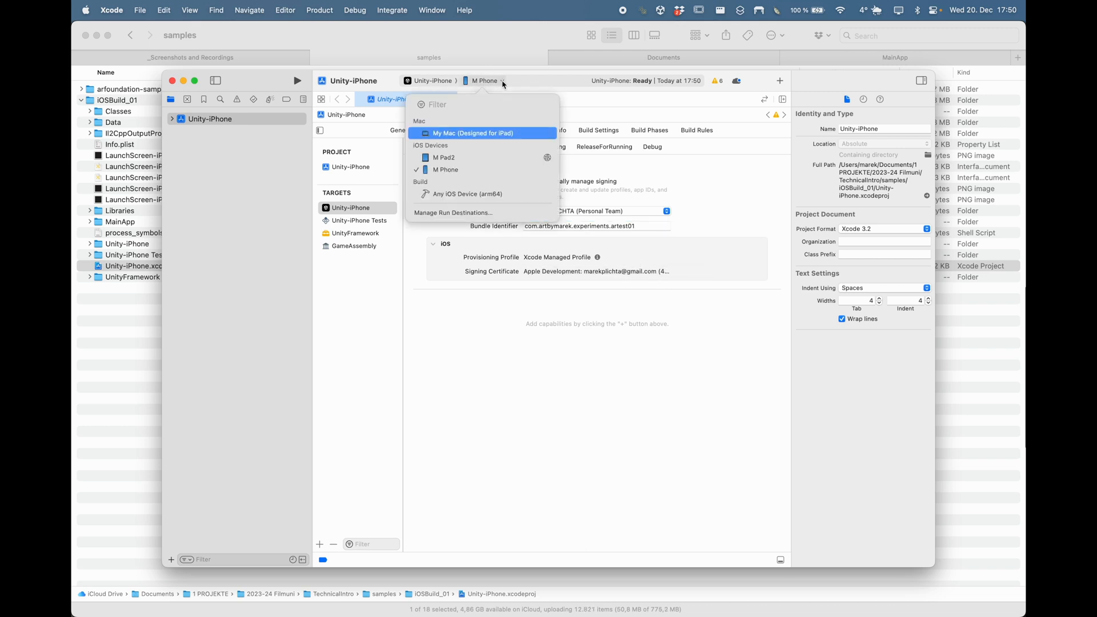
pyautogui.click(462, 170)
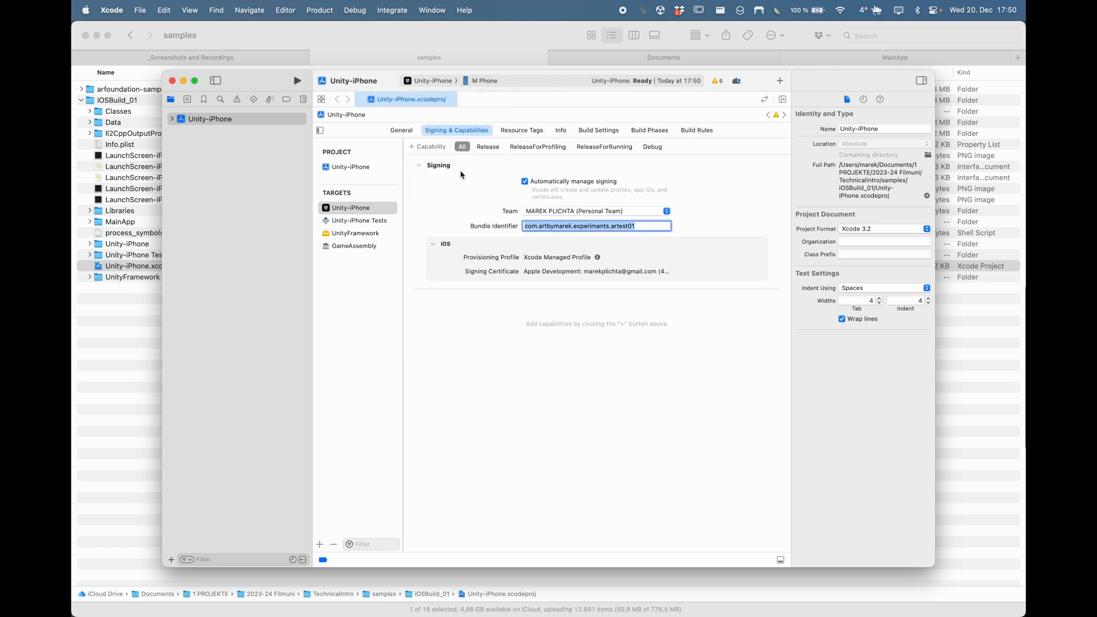
pyautogui.click(297, 82)
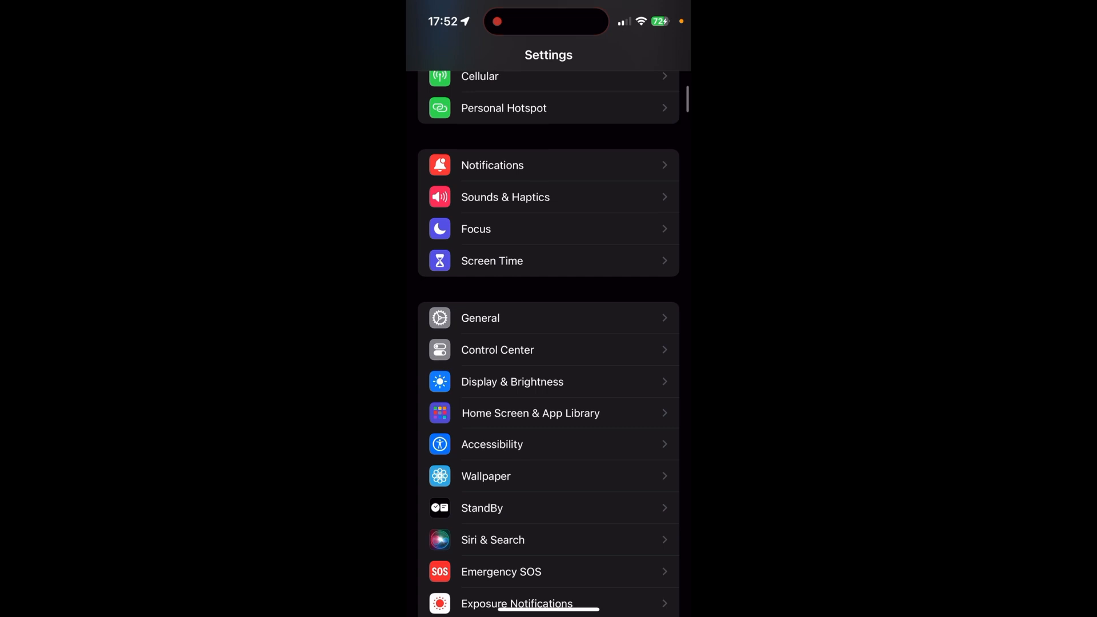
# Step: Trust the Apple Development developer in General > VPN & Device Management, then go home
pyautogui.click(480, 316)
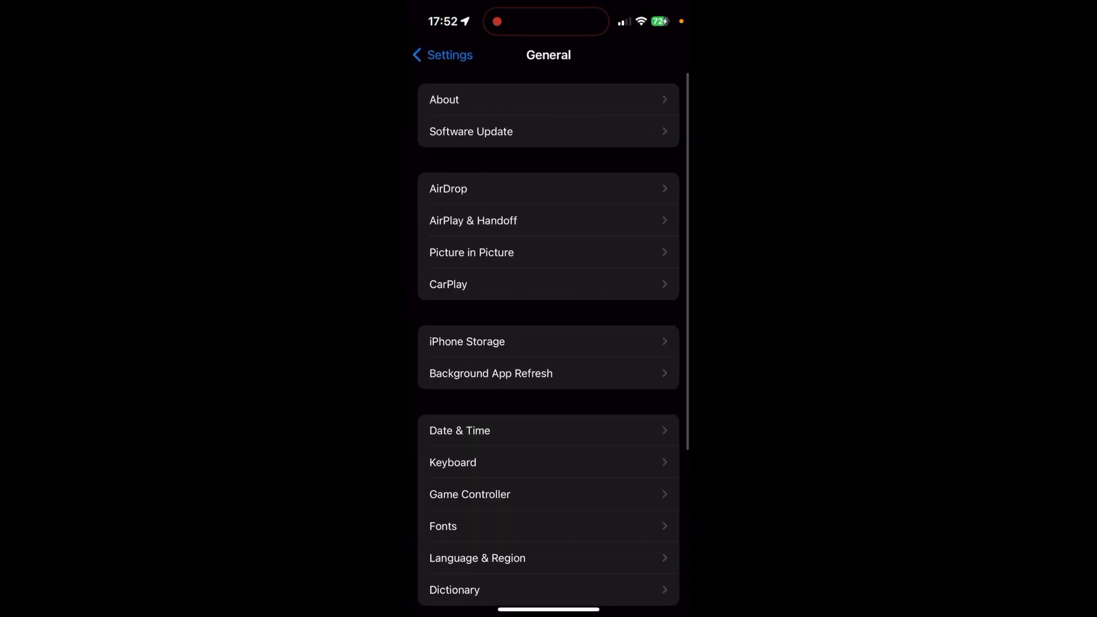
pyautogui.scroll(-5, 548, 343)
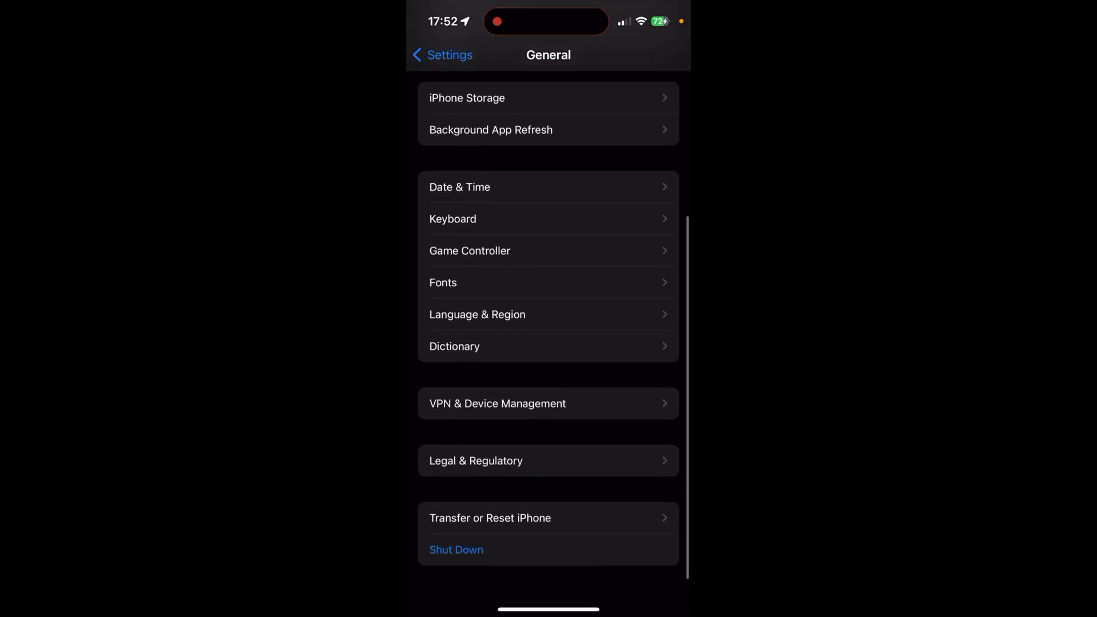
pyautogui.click(497, 403)
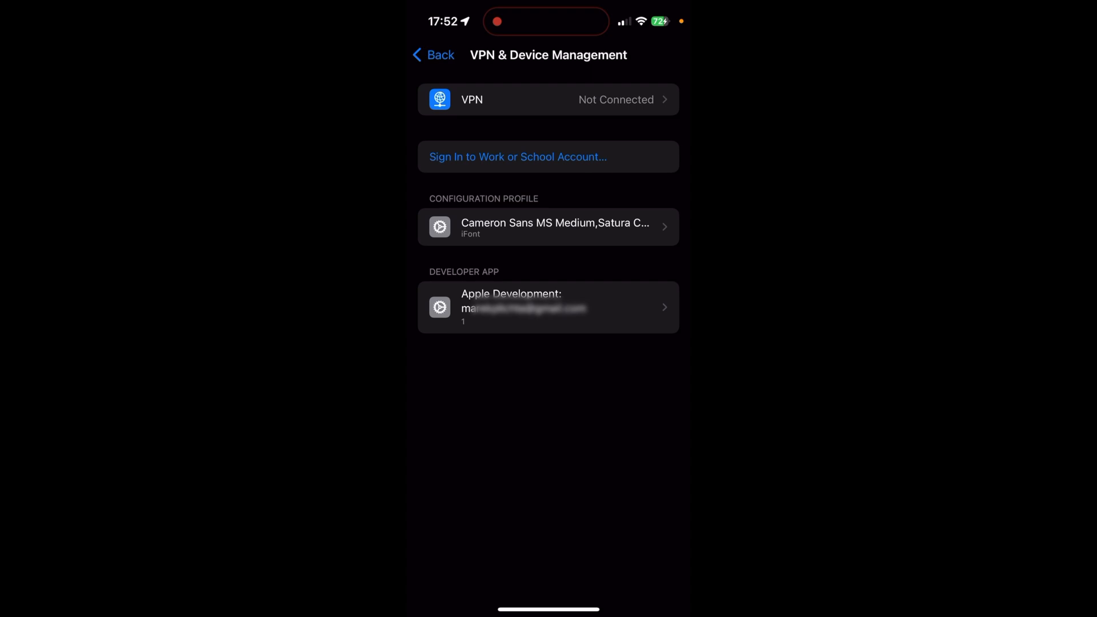
pyautogui.click(548, 307)
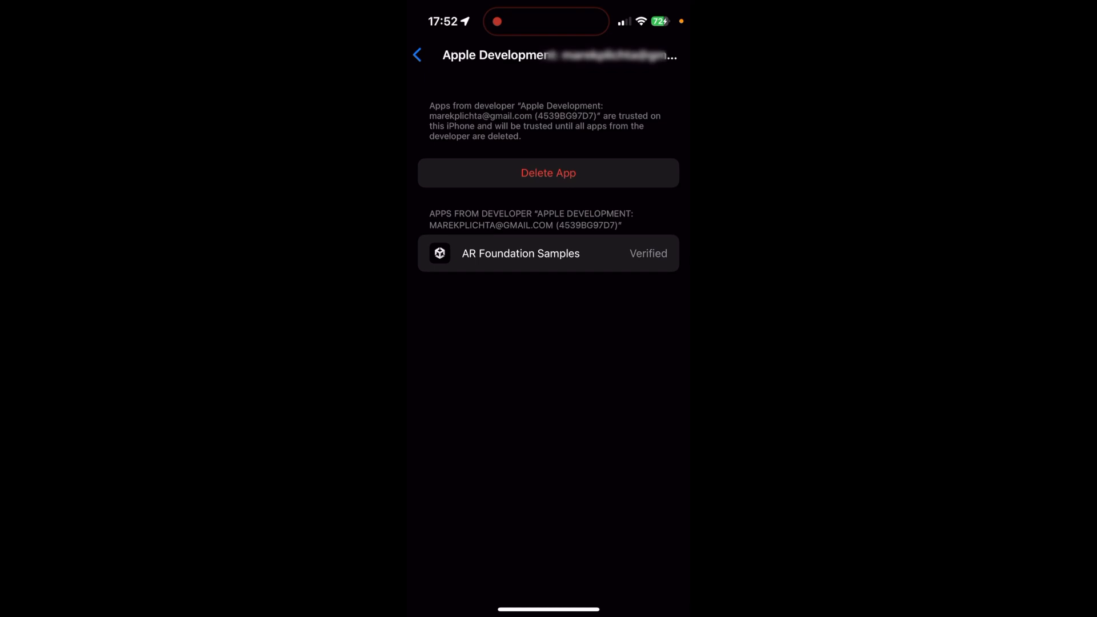
pyautogui.moveTo(549, 608); pyautogui.dragTo(548, 400)
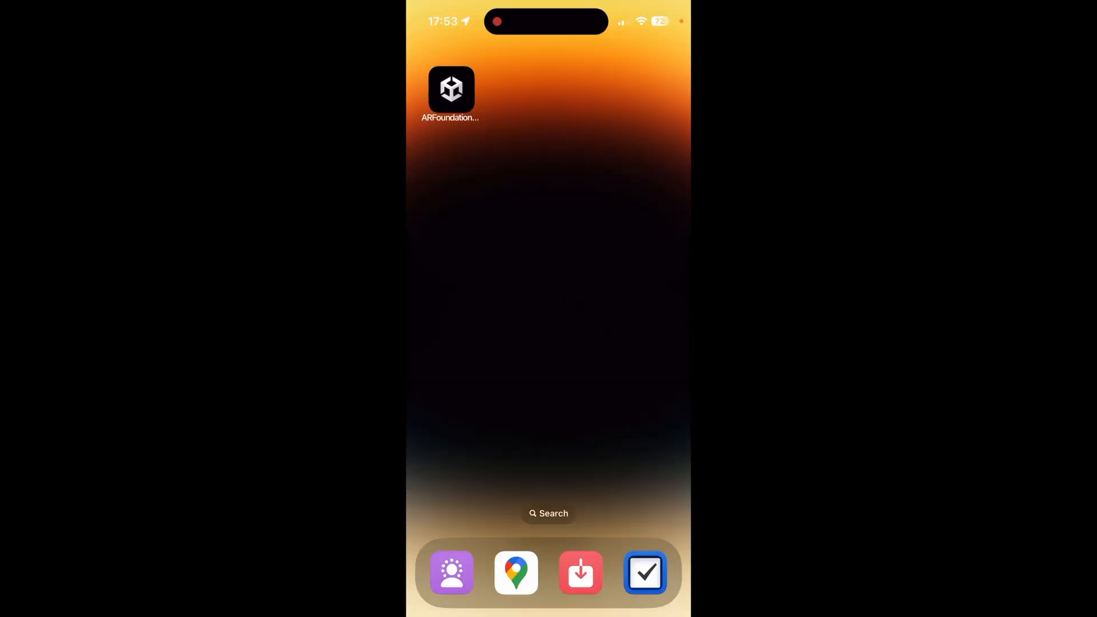
# Step: Launch AR Foundation Samples, run a sample placing pink cubes on the floor, then return
pyautogui.click(451, 89)
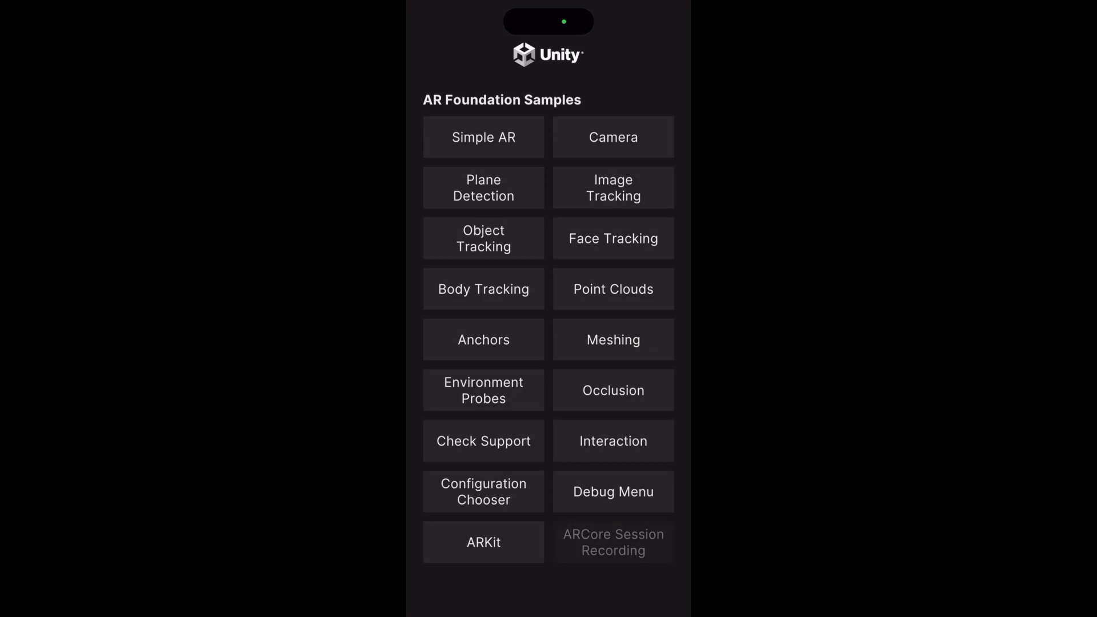
pyautogui.click(483, 137)
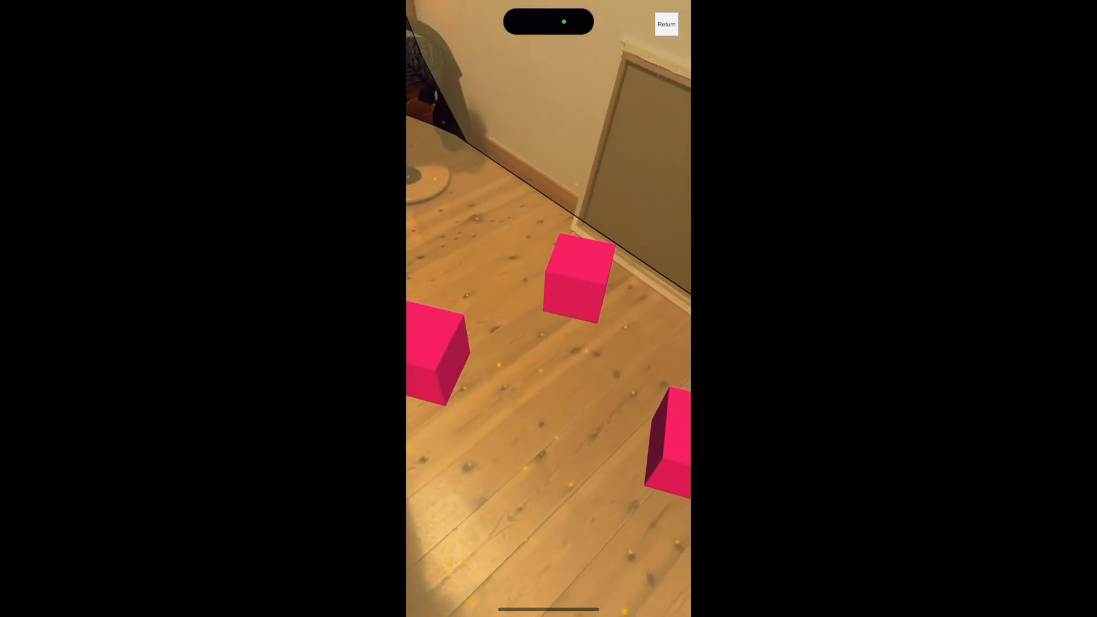
pyautogui.click(666, 24)
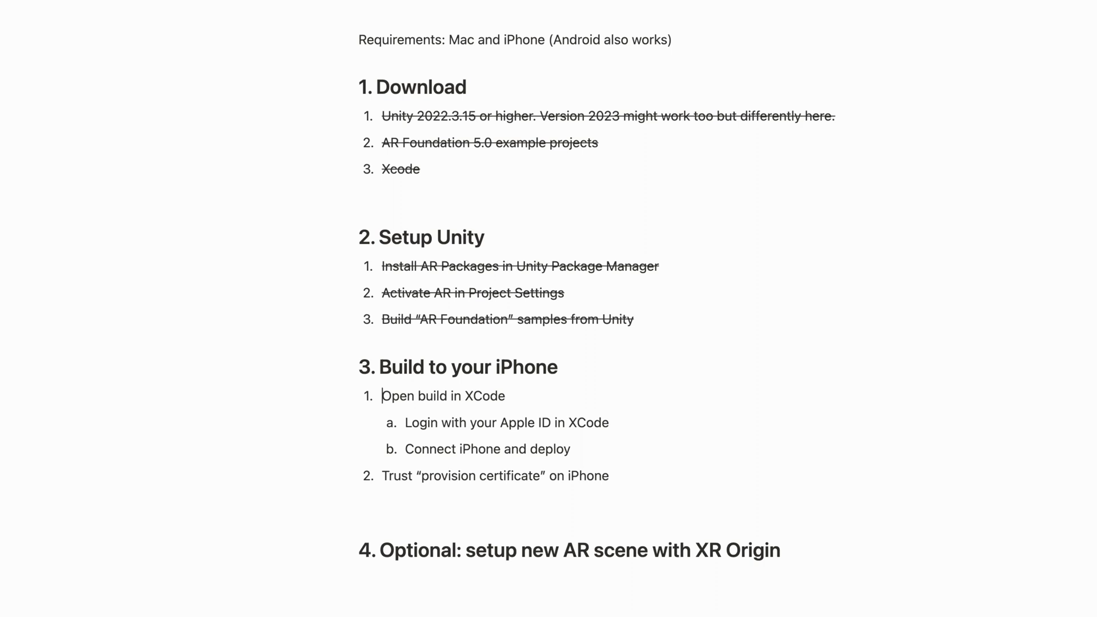
# Step: Strike through the 'Open build in XCode' and 'Apple ID login' lines
pyautogui.press('super+shift+s')
pyautogui.press('Down')
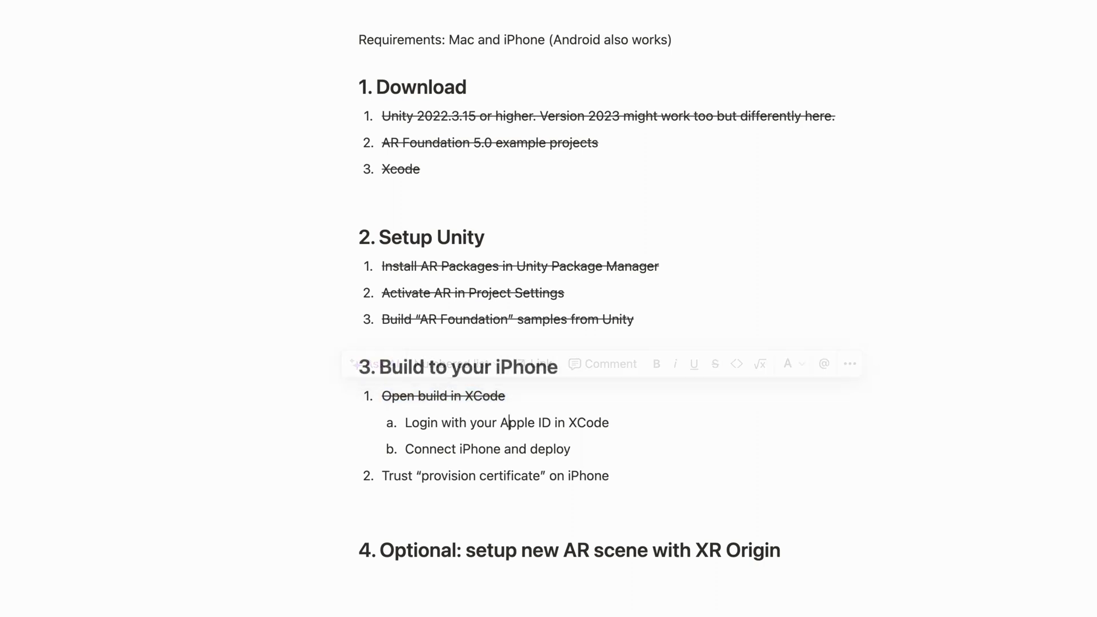
pyautogui.press('super+Left')
pyautogui.press('super+shift+Right')
pyautogui.press('super+shift+s')
# Step: Strike through the 'Connect iPhone and deploy' and 'trust certificate' lines
pyautogui.press('Down')
pyautogui.press('super+Left')
pyautogui.press('super+shift+Right')
pyautogui.press('super+shift+s')
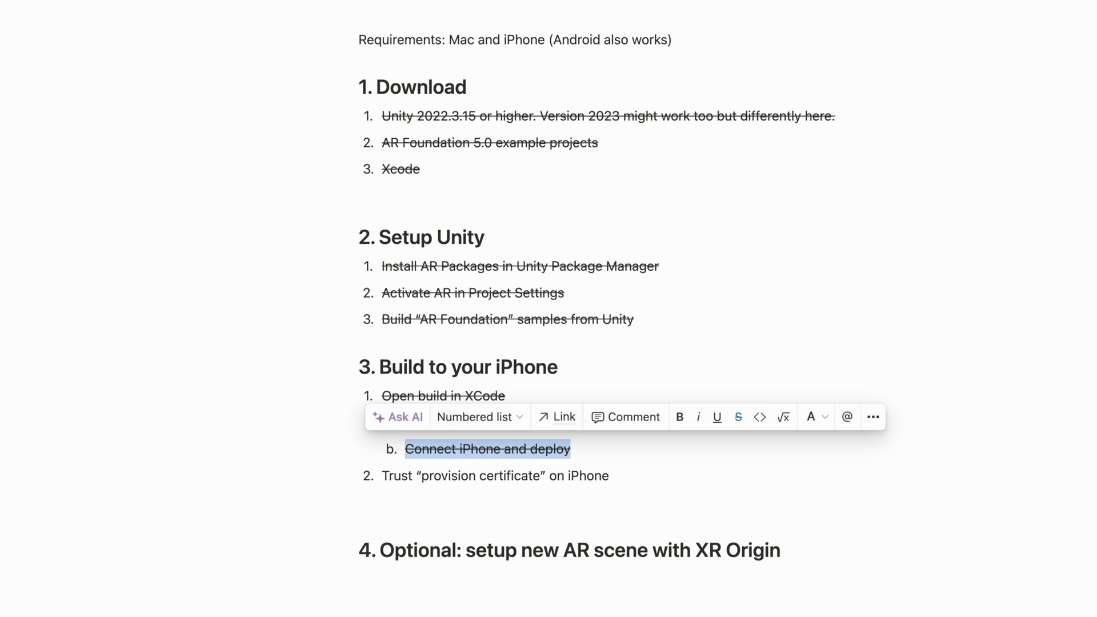
pyautogui.press('Down')
pyautogui.press('super+Right')
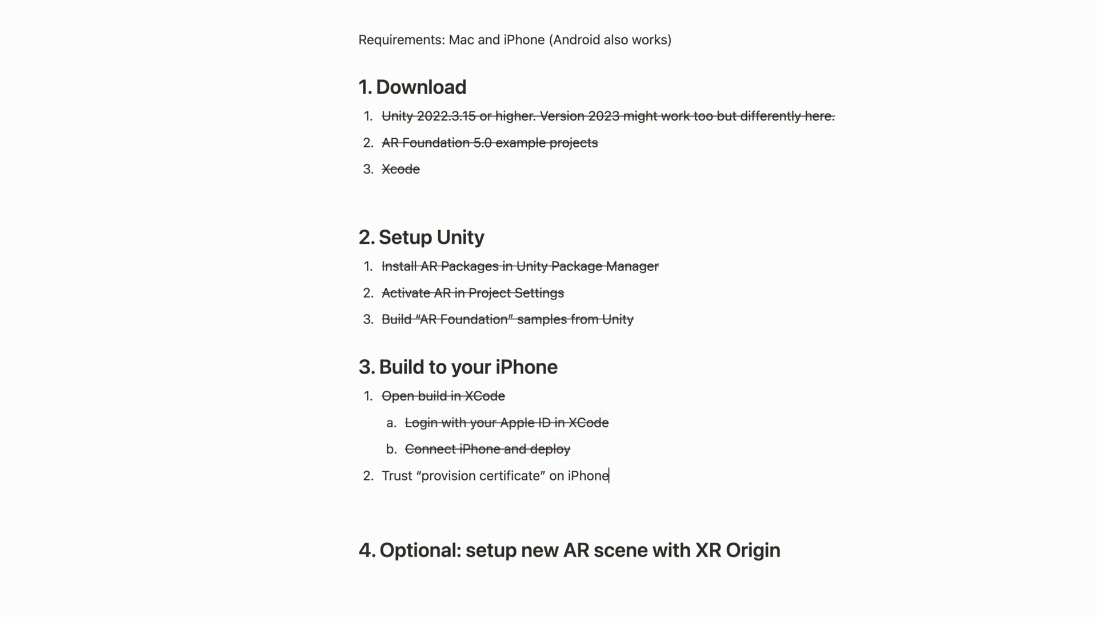
pyautogui.press('super+Left')
pyautogui.press('super+shift+Right')
pyautogui.press('super+shift+s')
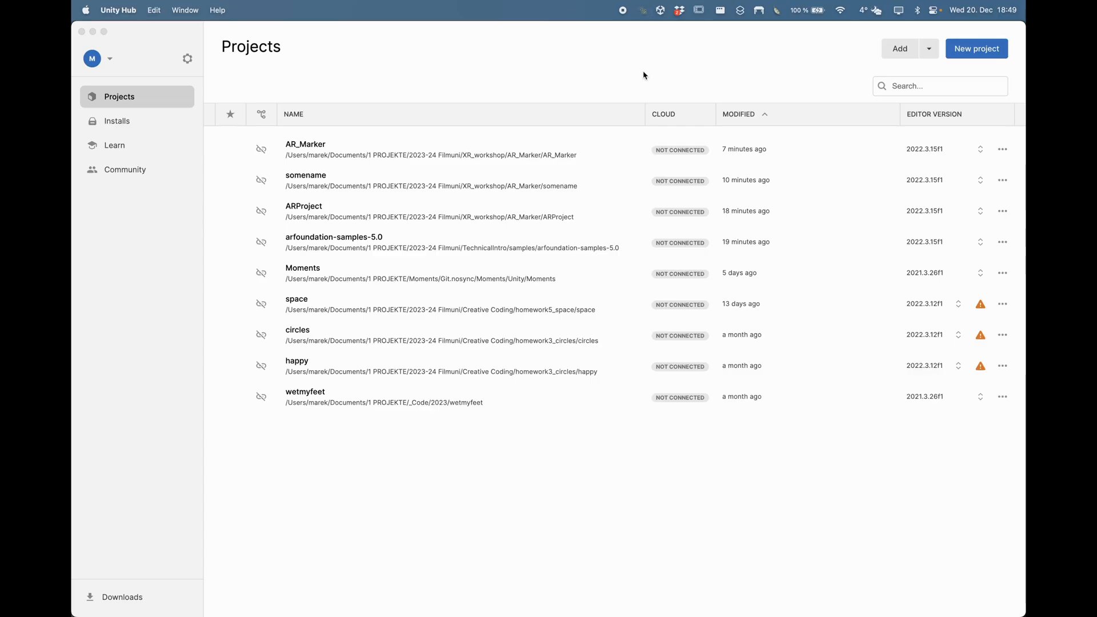
# Step: Start a new project from the AR template named 'someprojectname' with Connect to Unity Cloud unchecked
pyautogui.press('F1')
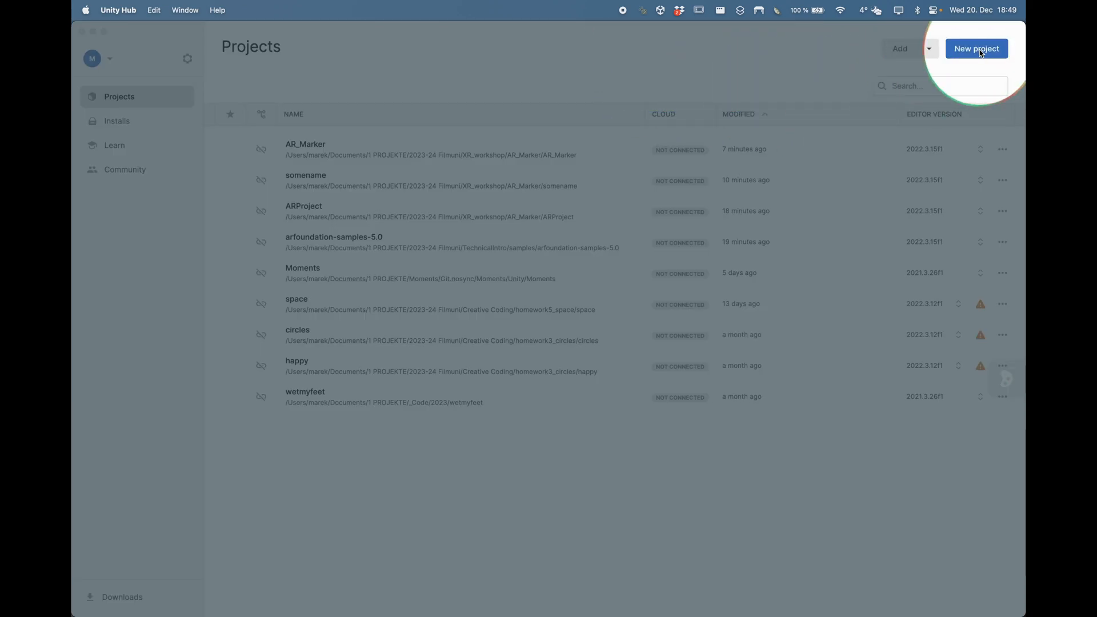
pyautogui.press('F1')
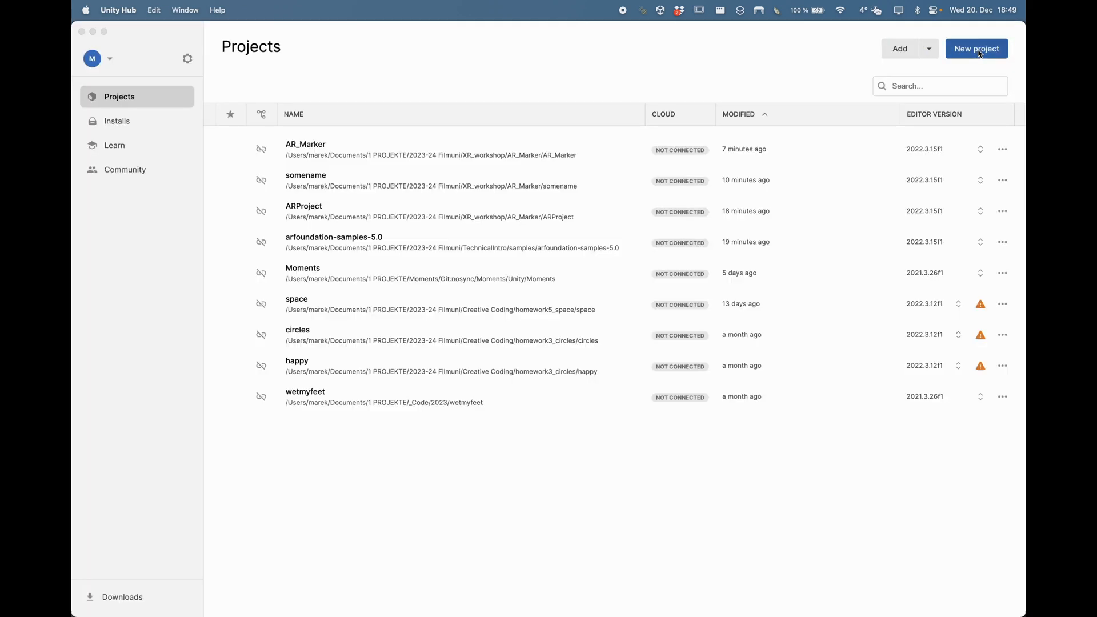
pyautogui.click(977, 50)
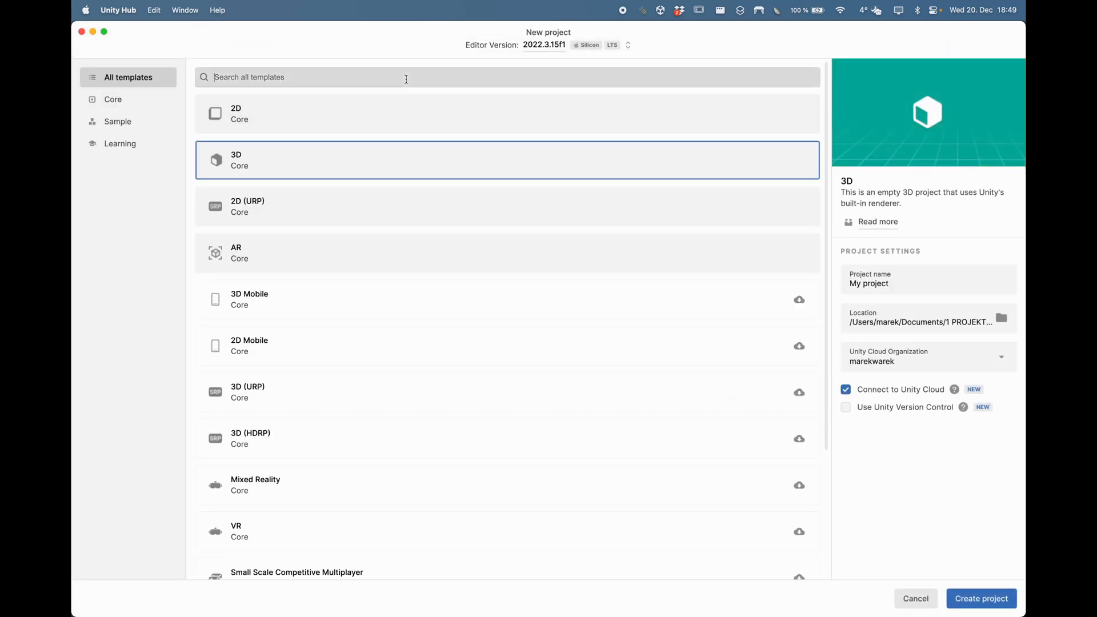
pyautogui.write('AR')
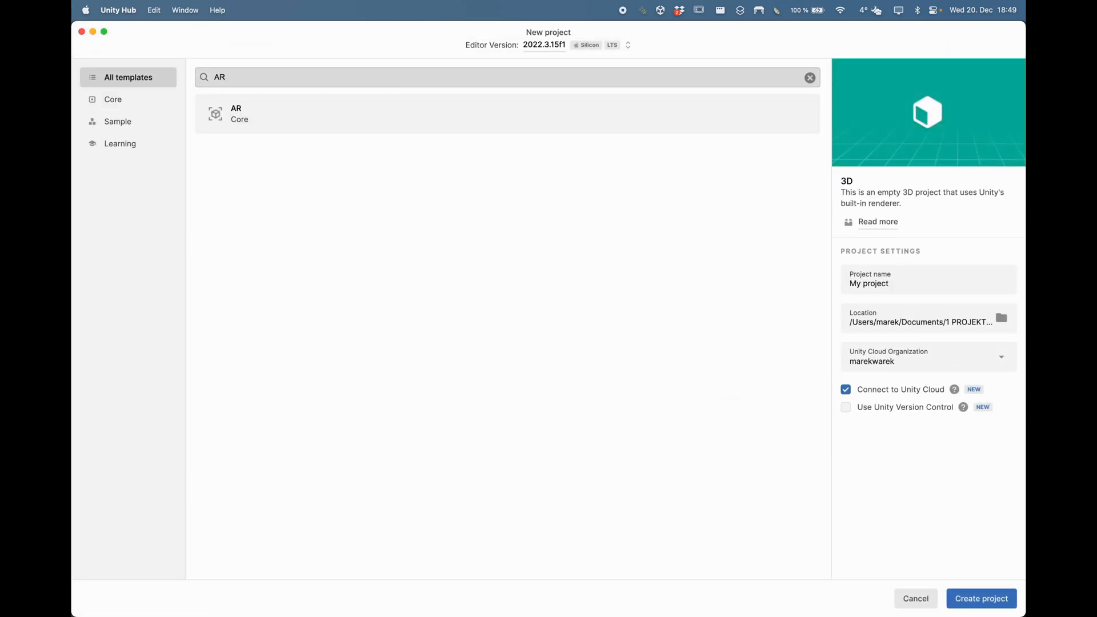
pyautogui.click(269, 112)
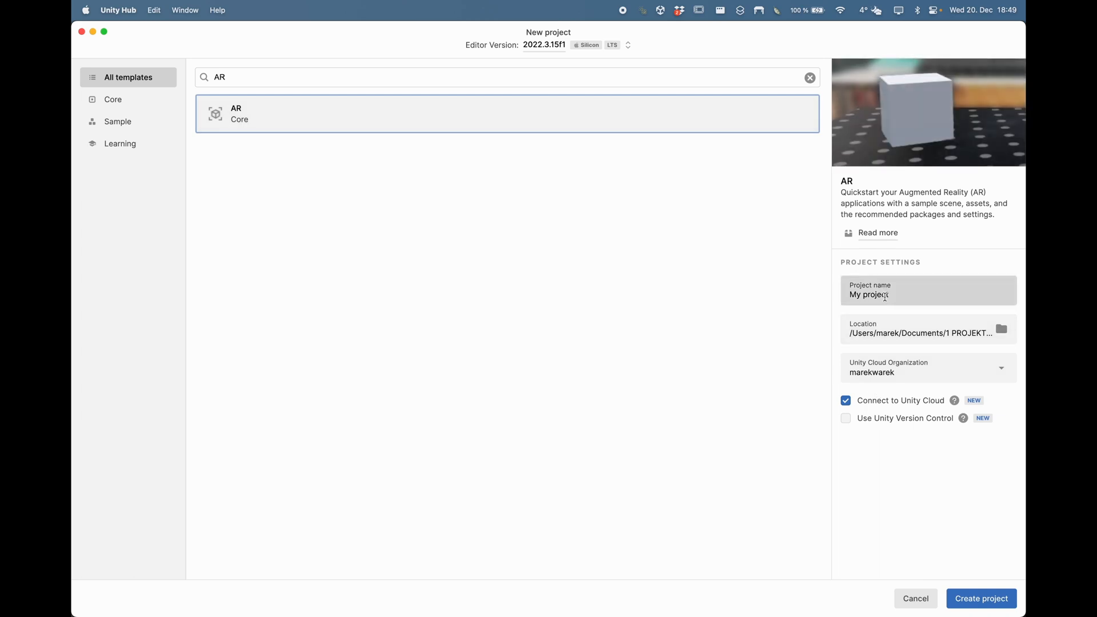
pyautogui.doubleClick(885, 297)
pyautogui.press('super+a')
pyautogui.write('someprojectname')
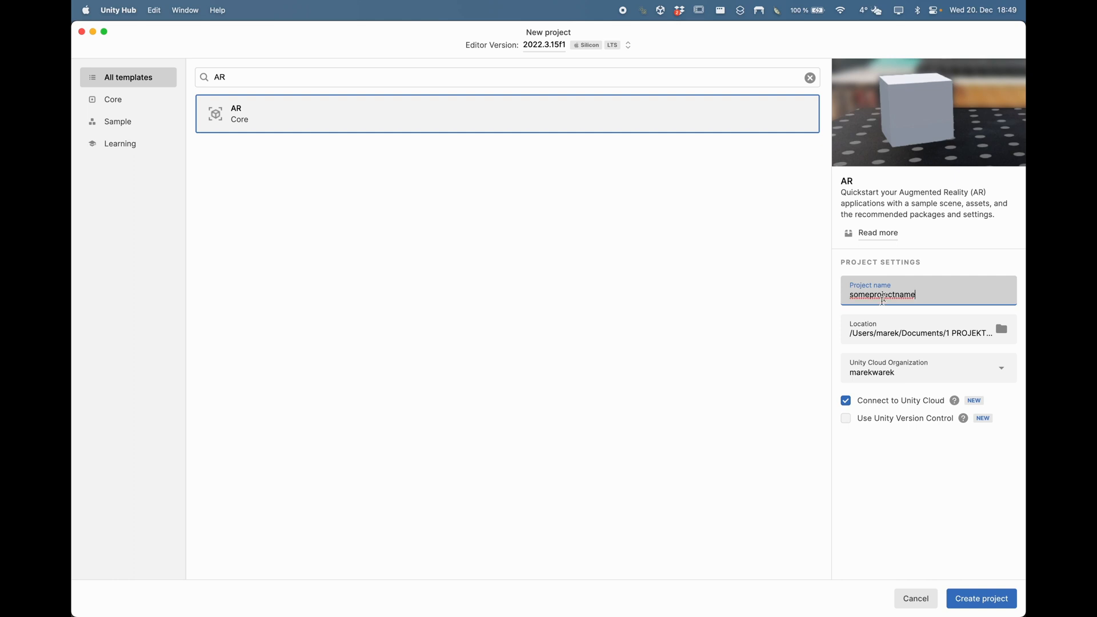
pyautogui.click(846, 400)
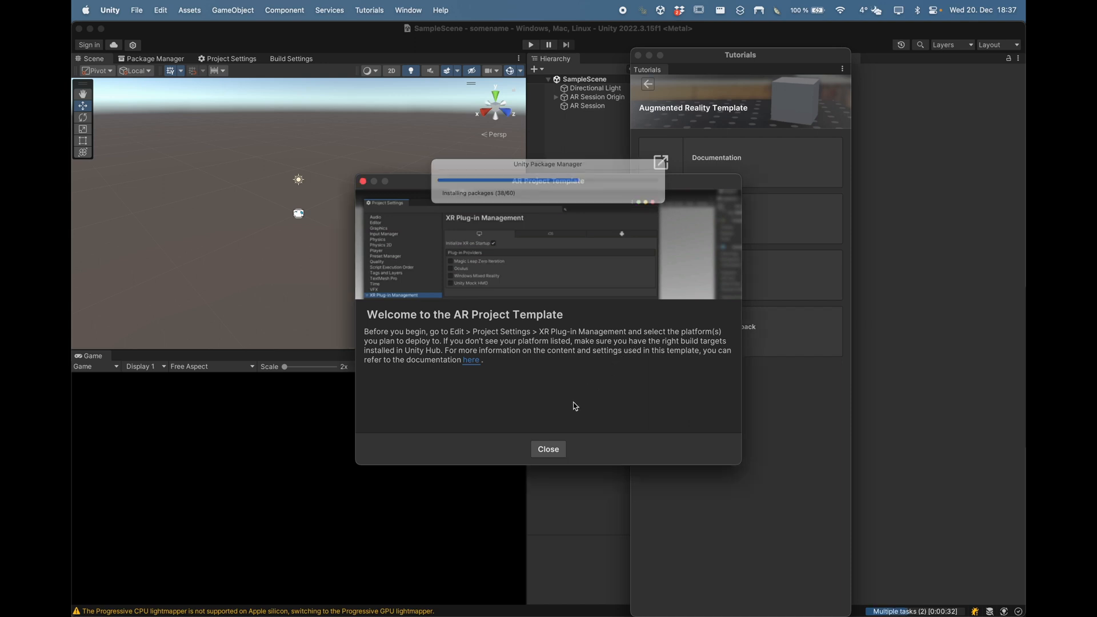
# Step: Close the AR template welcome and Tutorials windows, then delete AR Session Origin and AR Session
pyautogui.click(550, 450)
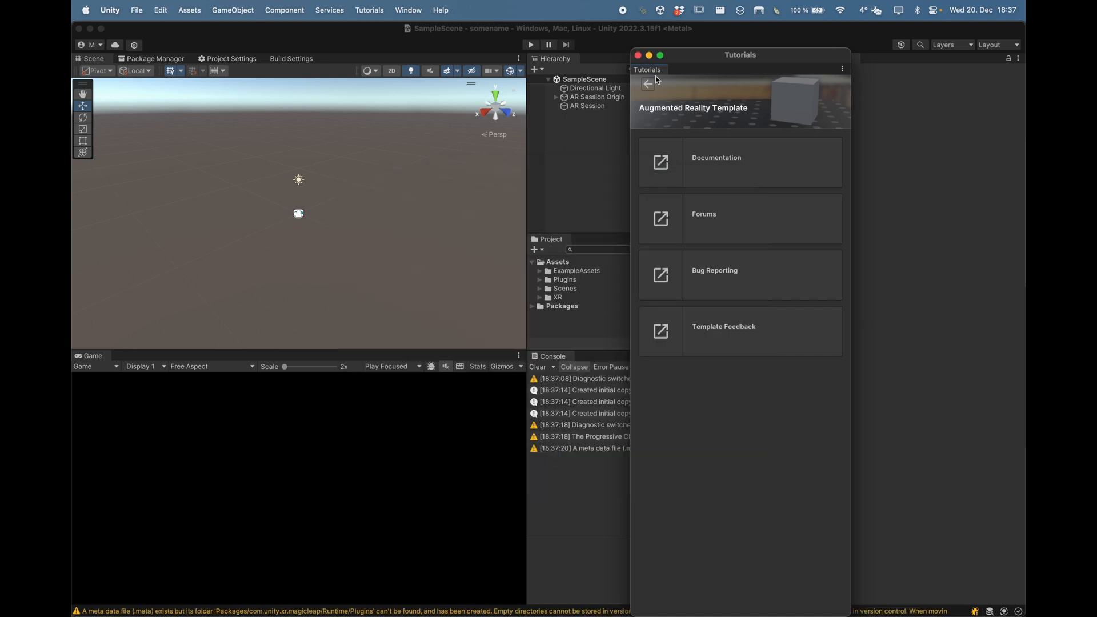
pyautogui.click(638, 55)
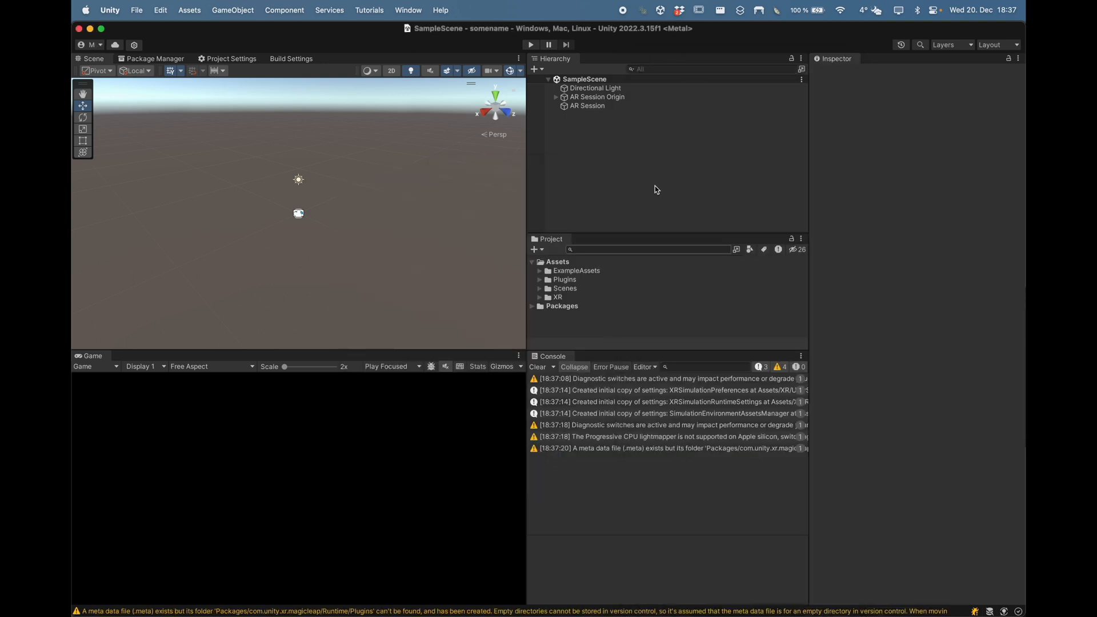
pyautogui.click(557, 97)
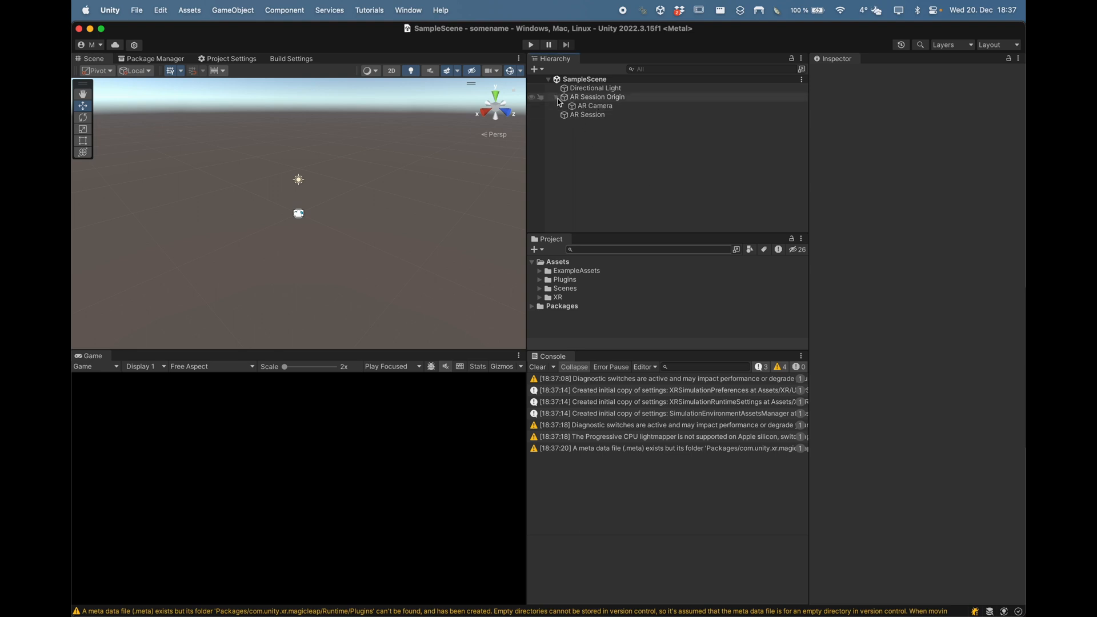
pyautogui.click(595, 98)
pyautogui.keyDown('super'); pyautogui.click(583, 115); pyautogui.keyUp('super')
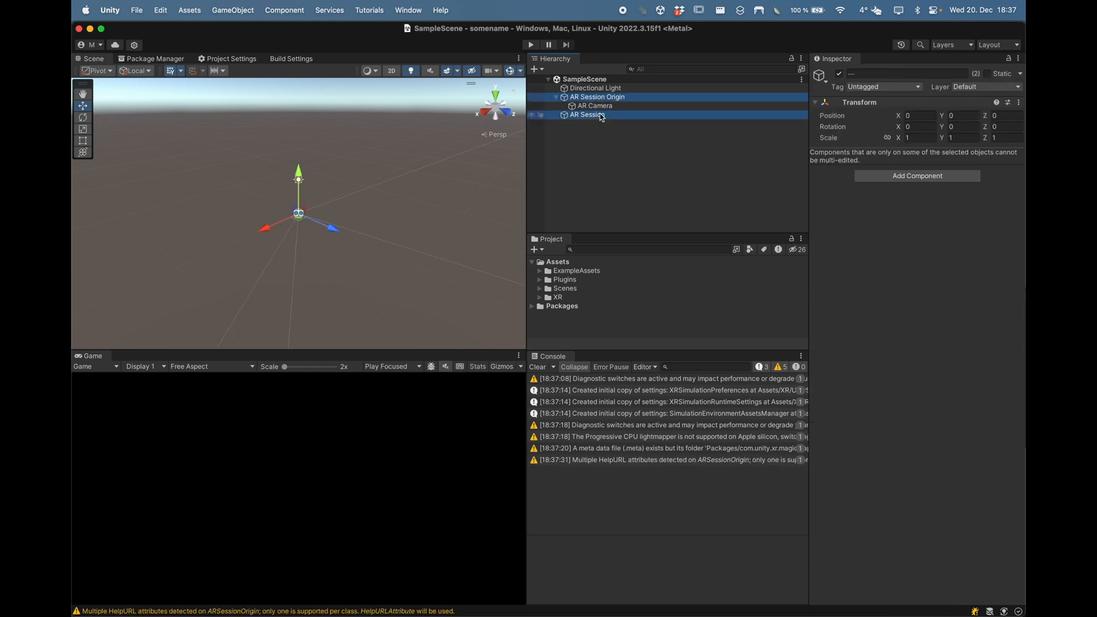
pyautogui.press('super+BackSpace')
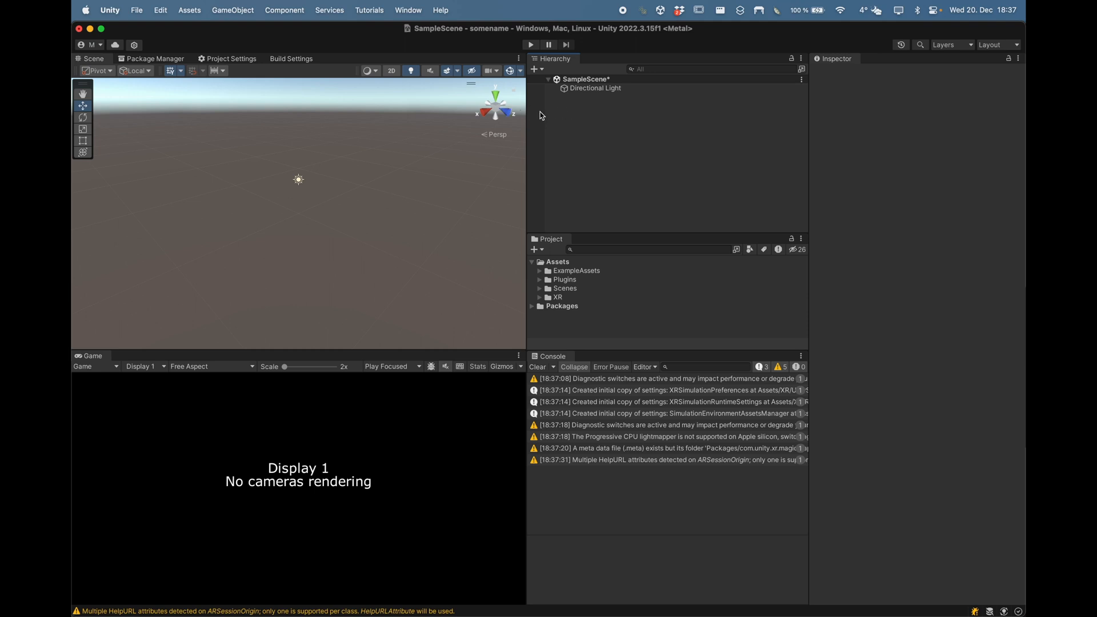
# Step: Create an XR Origin (Mobile AR) and expand it to reveal Camera Offset and Main Camera
pyautogui.rightClick(574, 118)
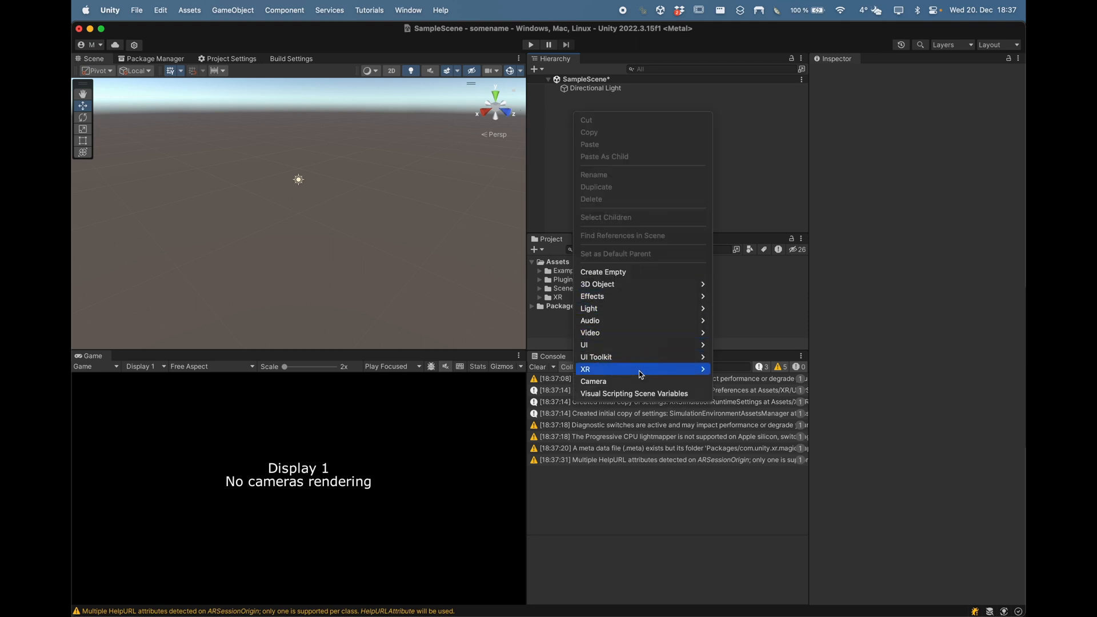
pyautogui.moveTo(639, 370)
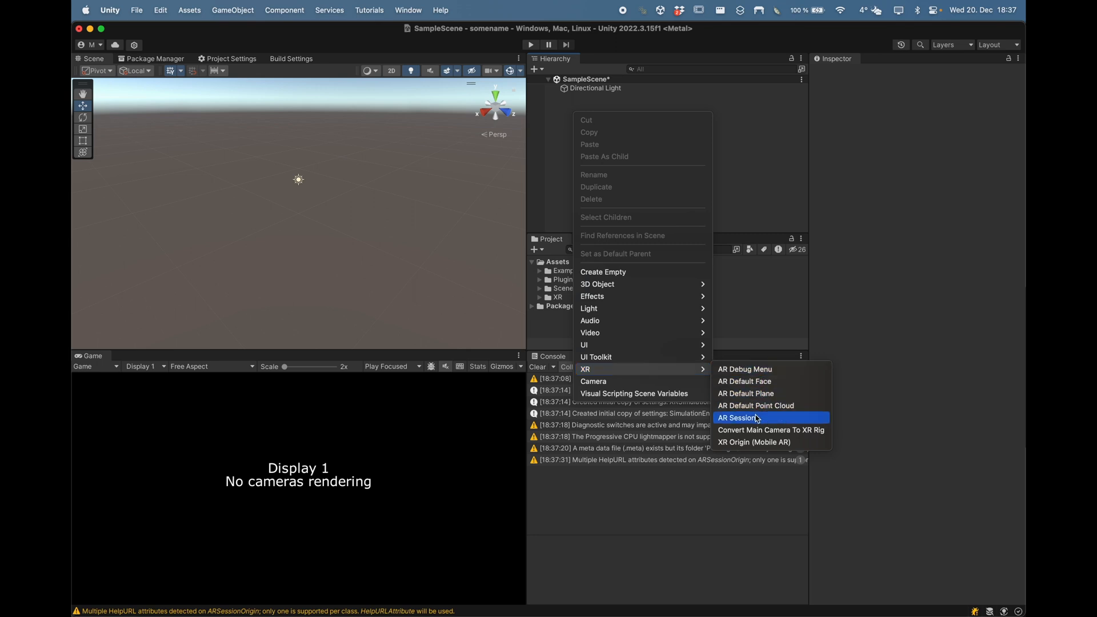
pyautogui.click(750, 440)
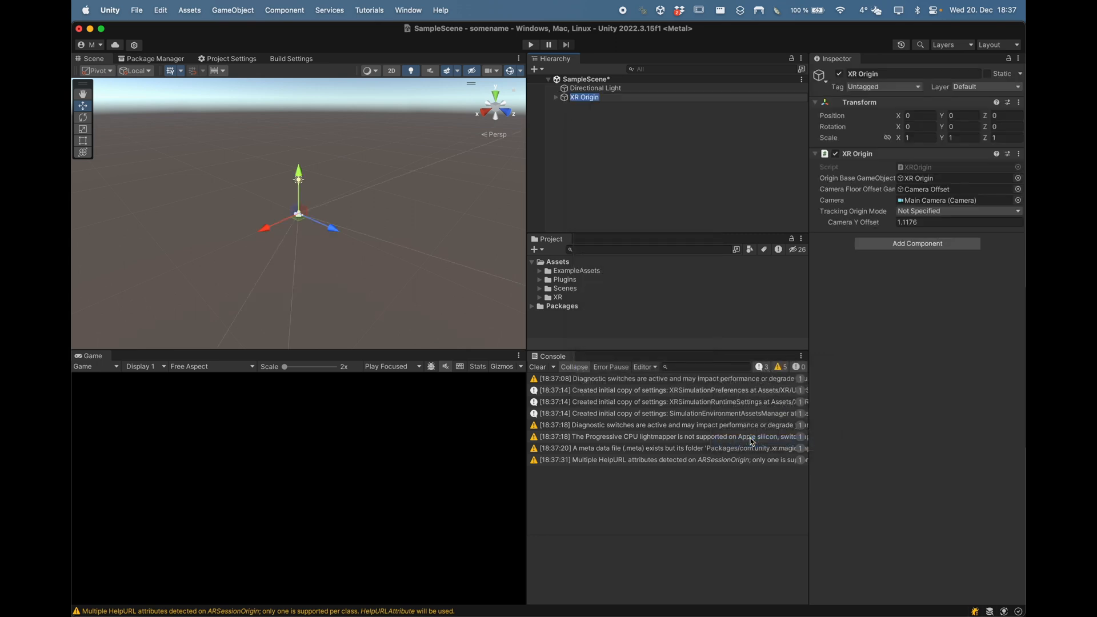
pyautogui.click(583, 126)
pyautogui.click(556, 97)
pyautogui.click(564, 106)
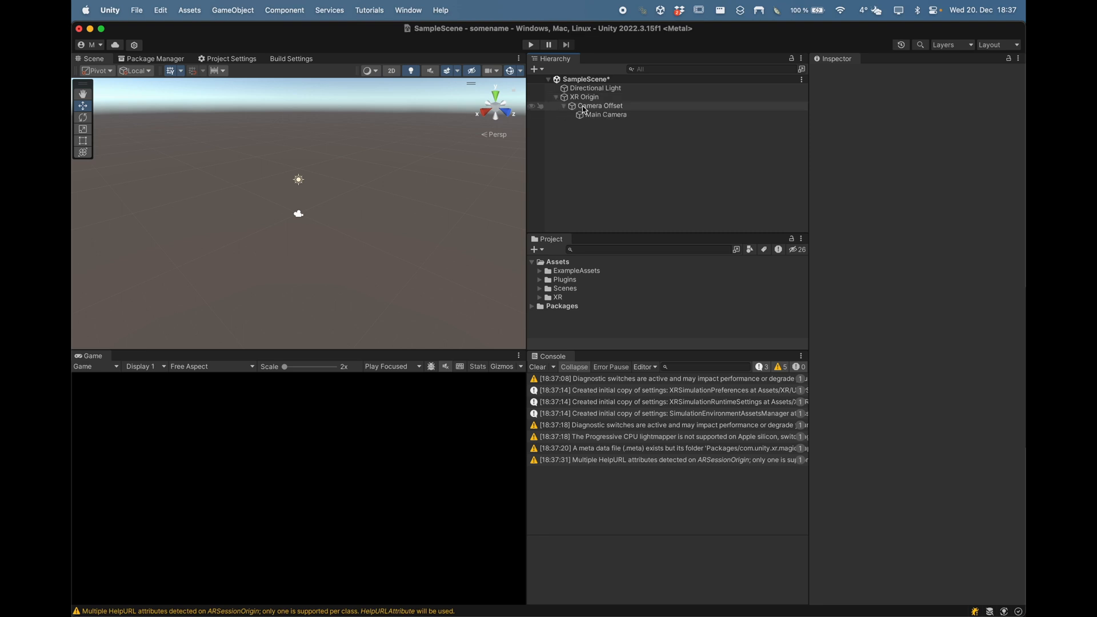
pyautogui.click(585, 98)
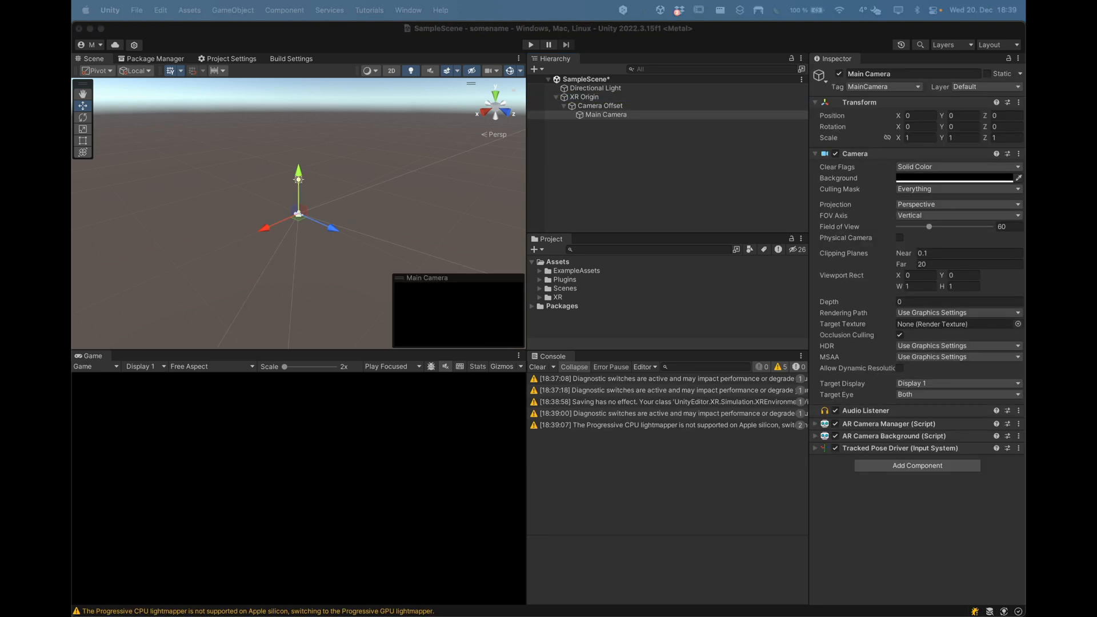
pyautogui.click(618, 98)
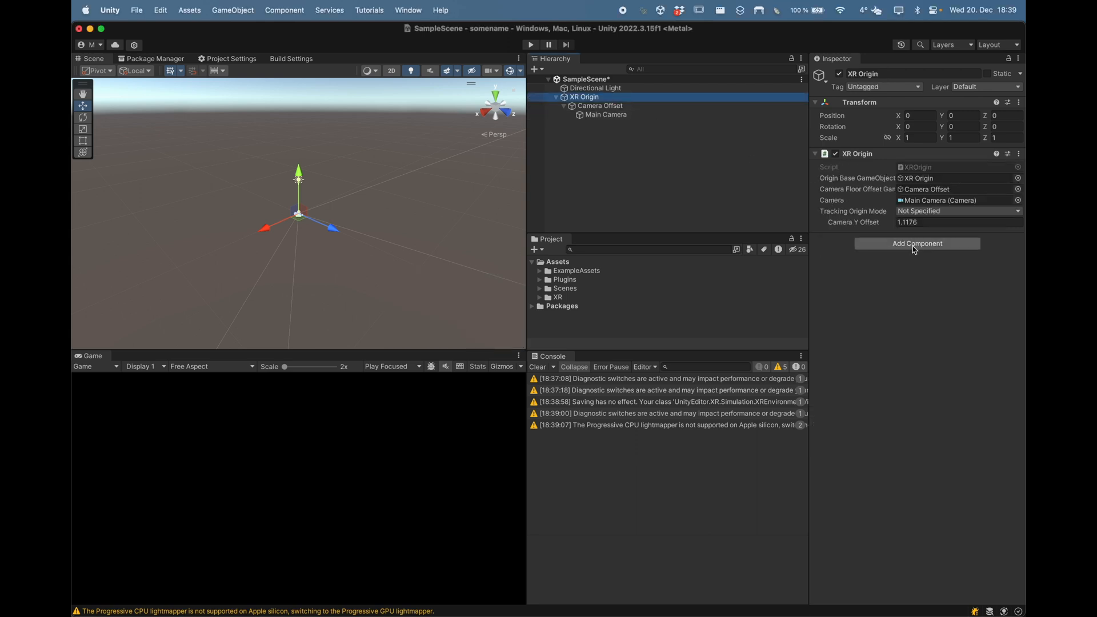
# Step: Add the AR Plane Manager and AR Raycast Manager components to XR Origin
pyautogui.click(904, 249)
pyautogui.write('A')
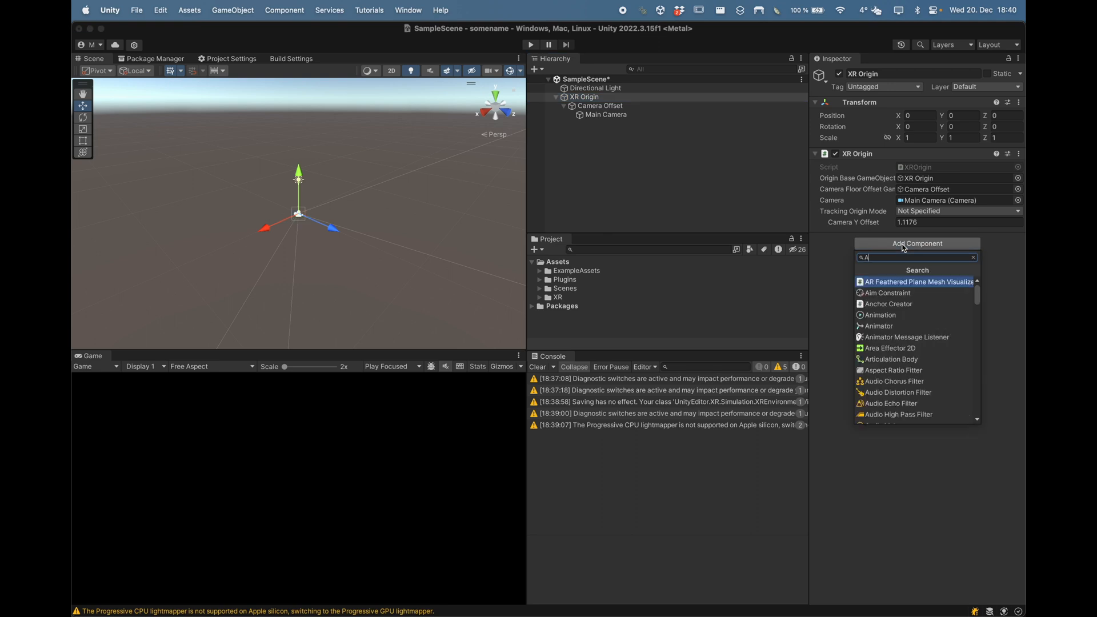
pyautogui.write('R plan')
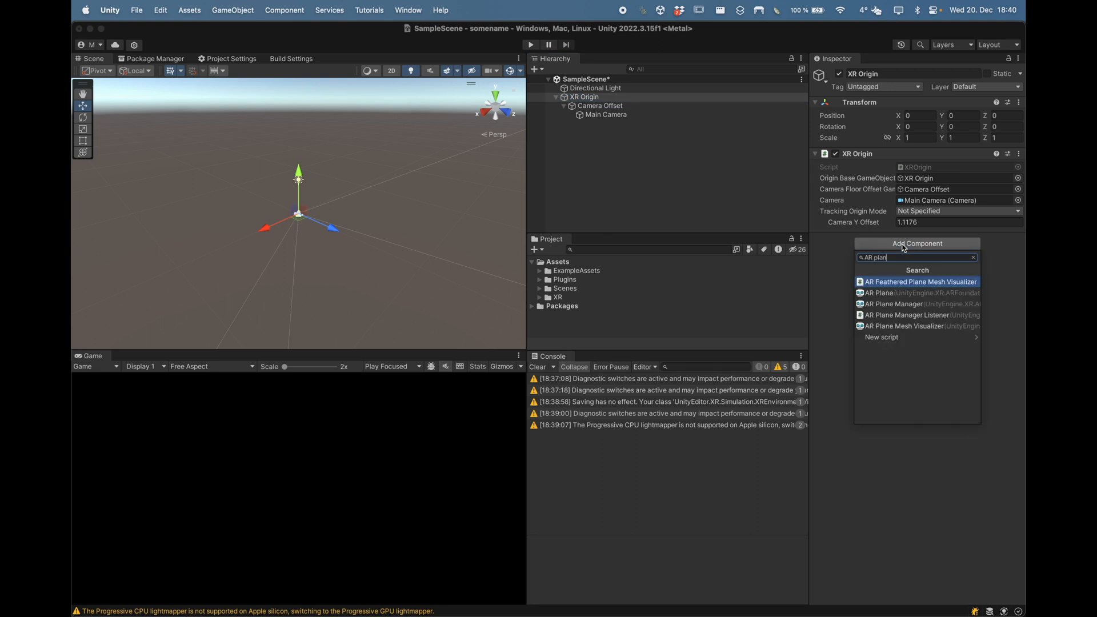
pyautogui.press('Down')
pyautogui.press('Down')
pyautogui.press('Return')
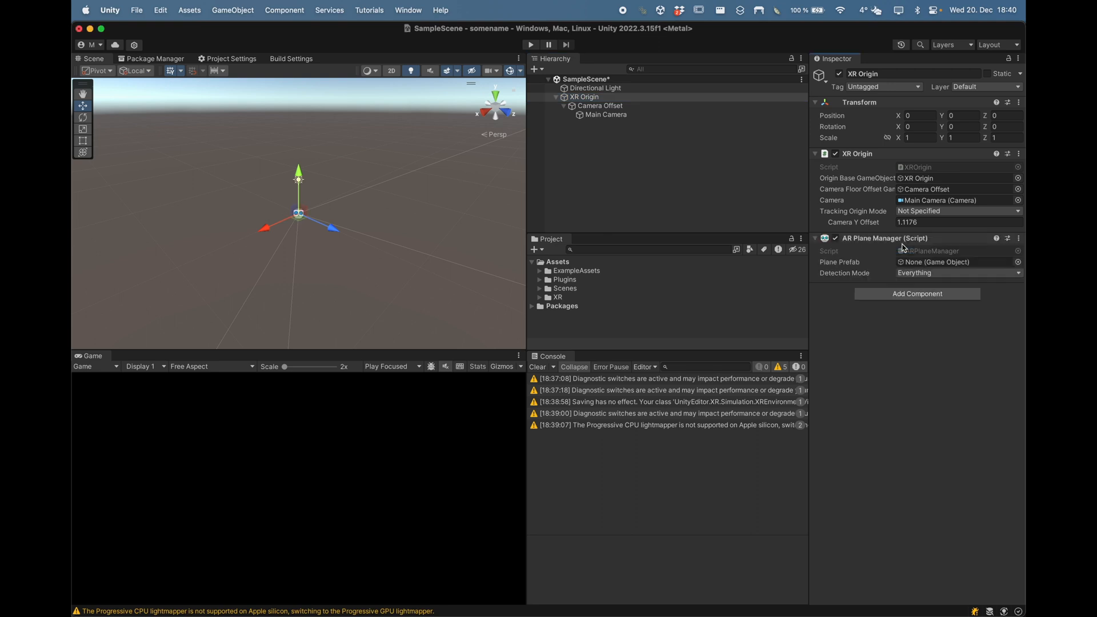
pyautogui.click(896, 293)
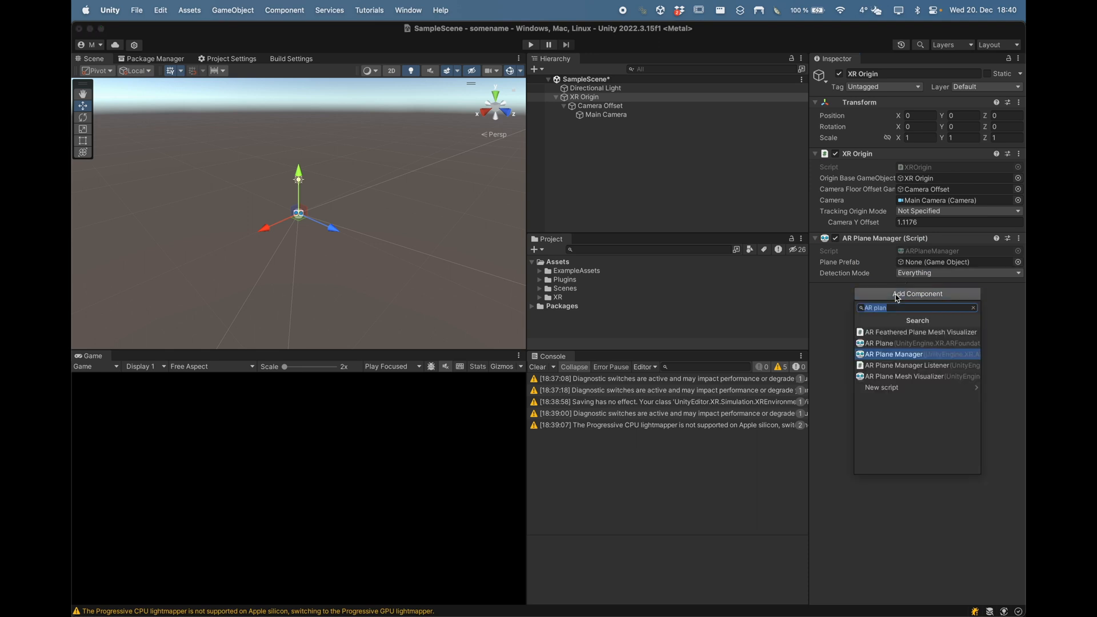
pyautogui.write('AR Ray')
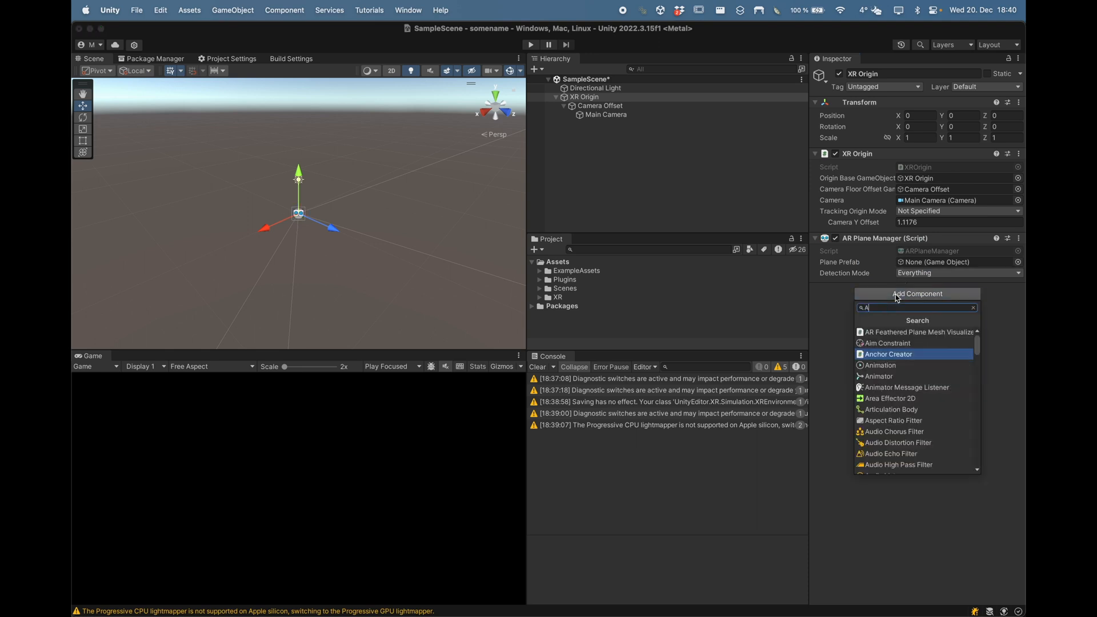
pyautogui.press('Up')
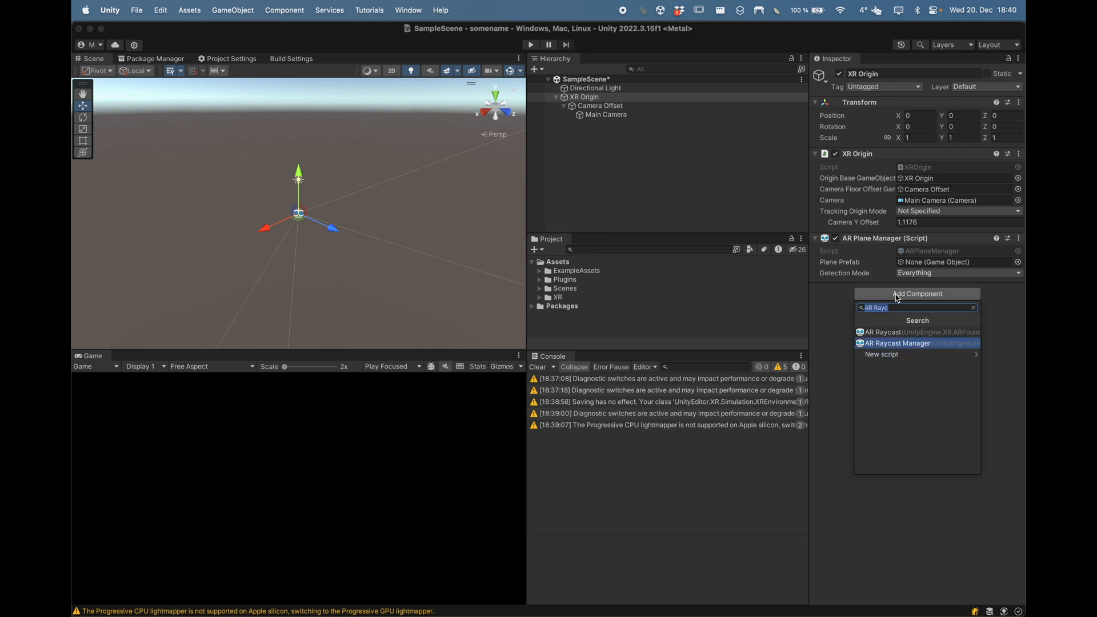
pyautogui.press('Return')
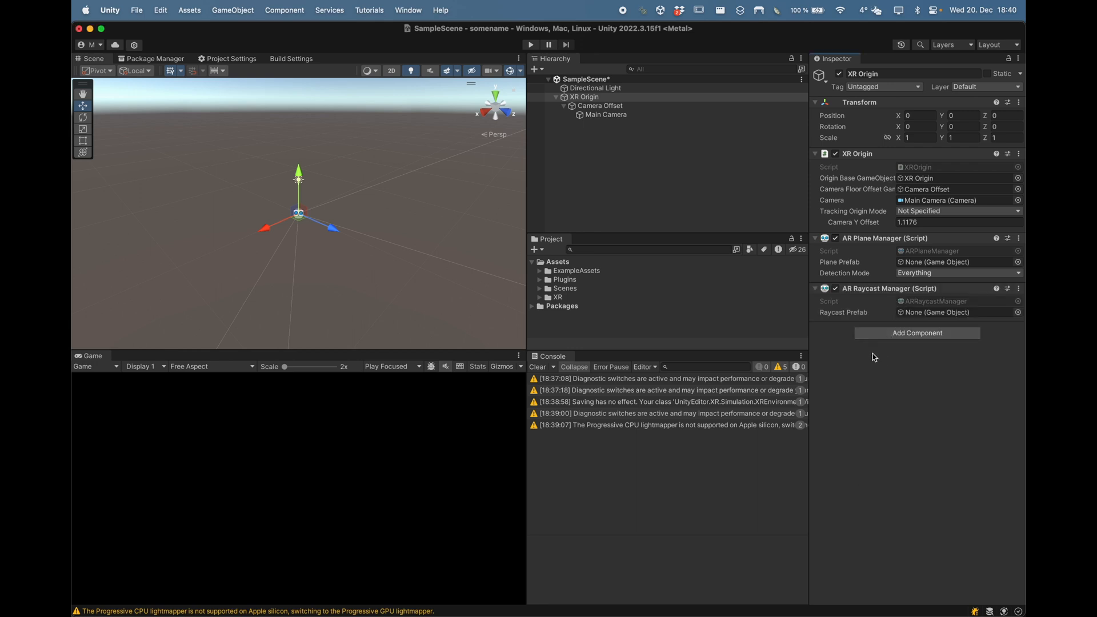
pyautogui.click(564, 169)
# Step: Add an AR Session object to the scene from the Hierarchy's XR menu
pyautogui.rightClick(564, 151)
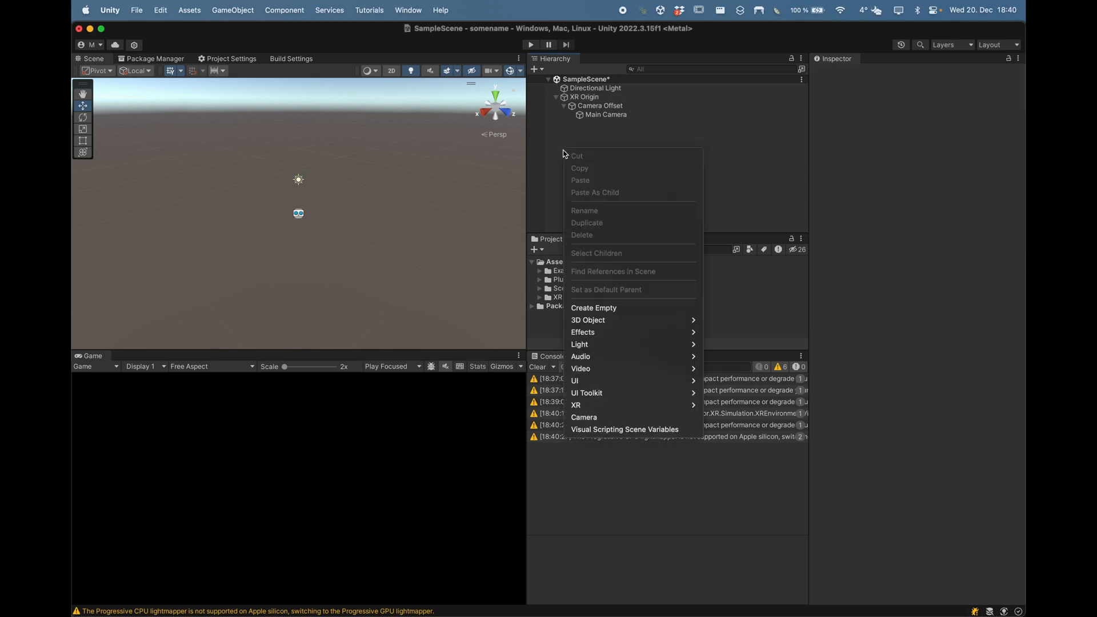
pyautogui.moveTo(662, 404)
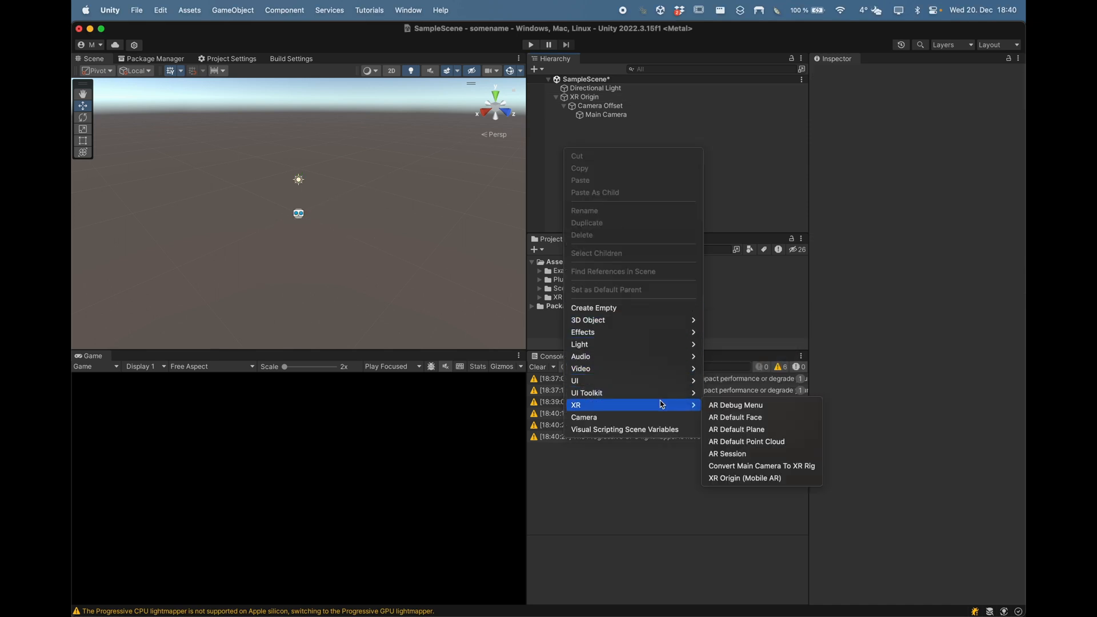
pyautogui.click(758, 453)
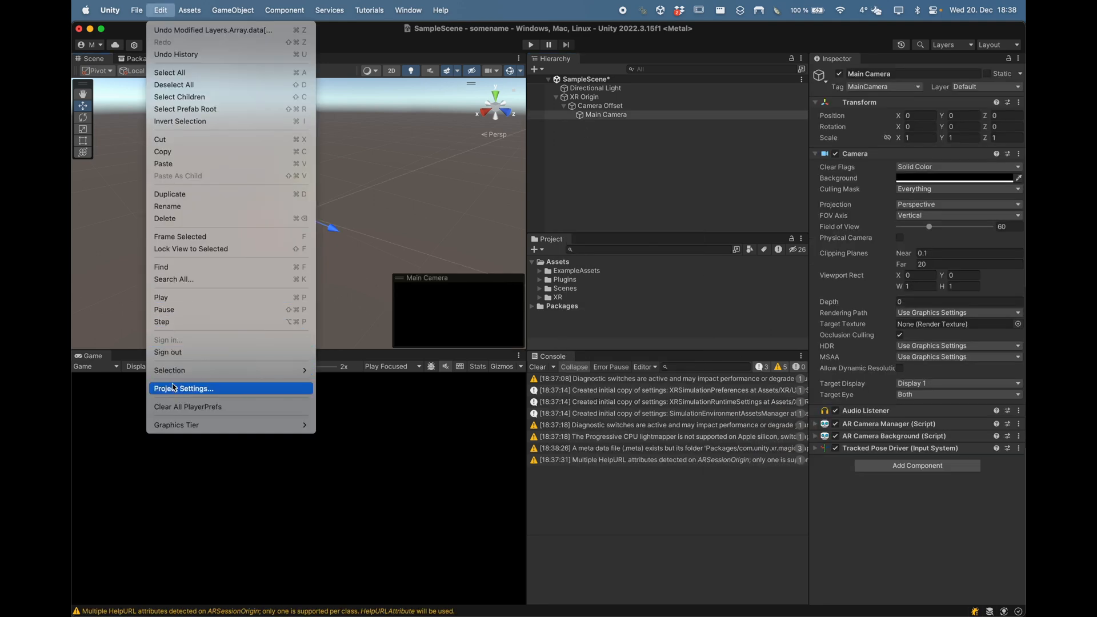
# Step: Enable Apple ARKit for iOS and XR Simulation for desktop in XR Plug-in Management
pyautogui.click(174, 387)
pyautogui.click(211, 151)
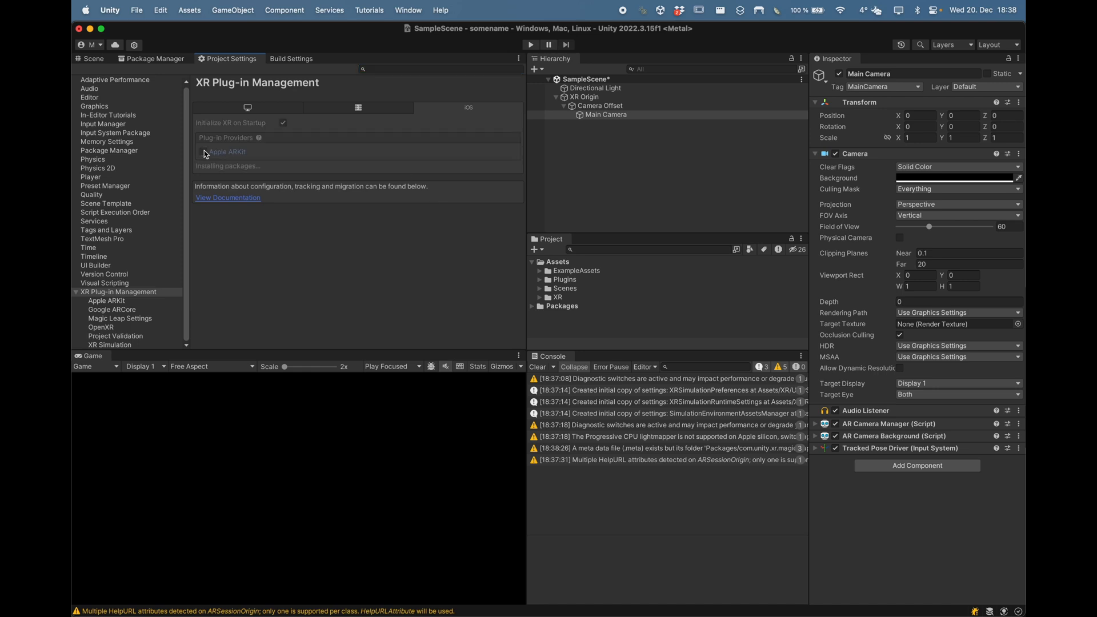
pyautogui.click(264, 111)
pyautogui.click(203, 190)
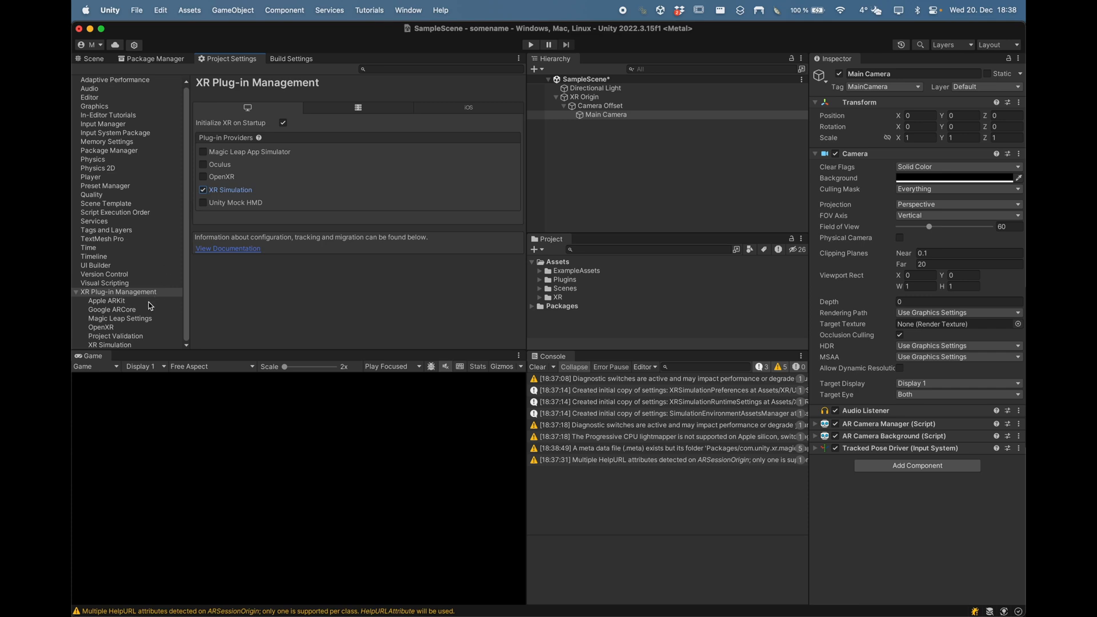
pyautogui.click(124, 345)
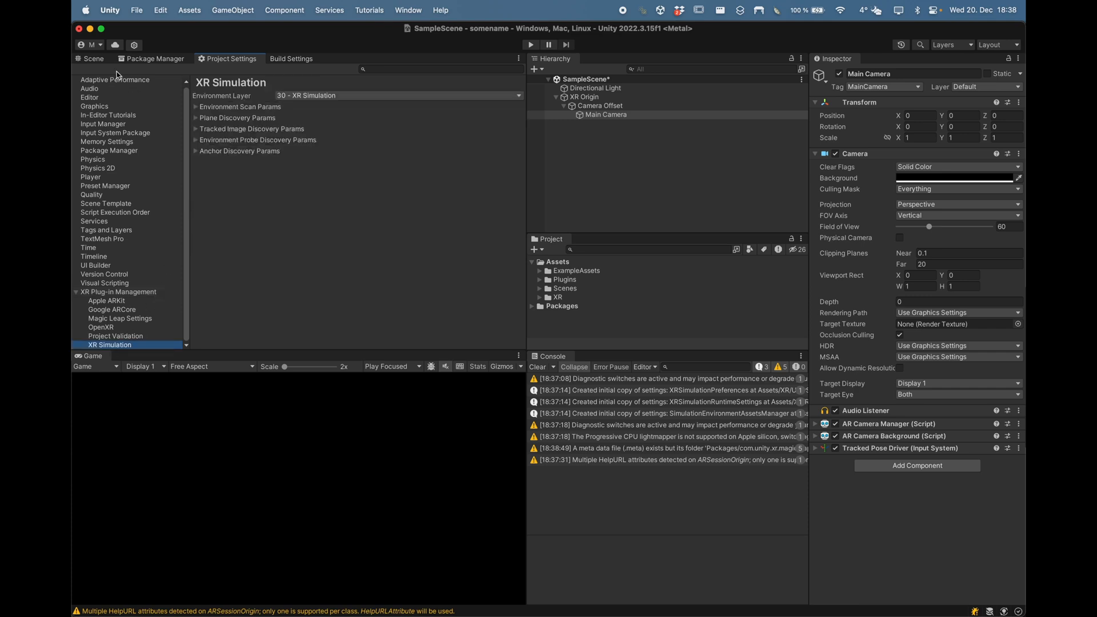
pyautogui.click(94, 59)
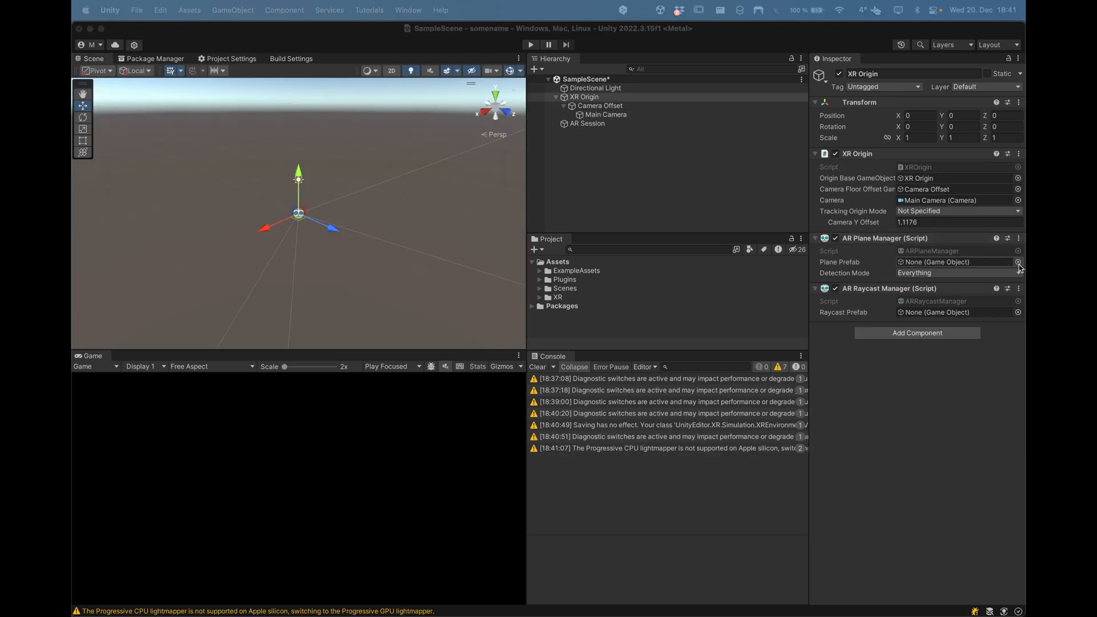
# Step: Pick the ARPlane asset as the AR Plane Manager's Plane Prefab
pyautogui.click(1018, 262)
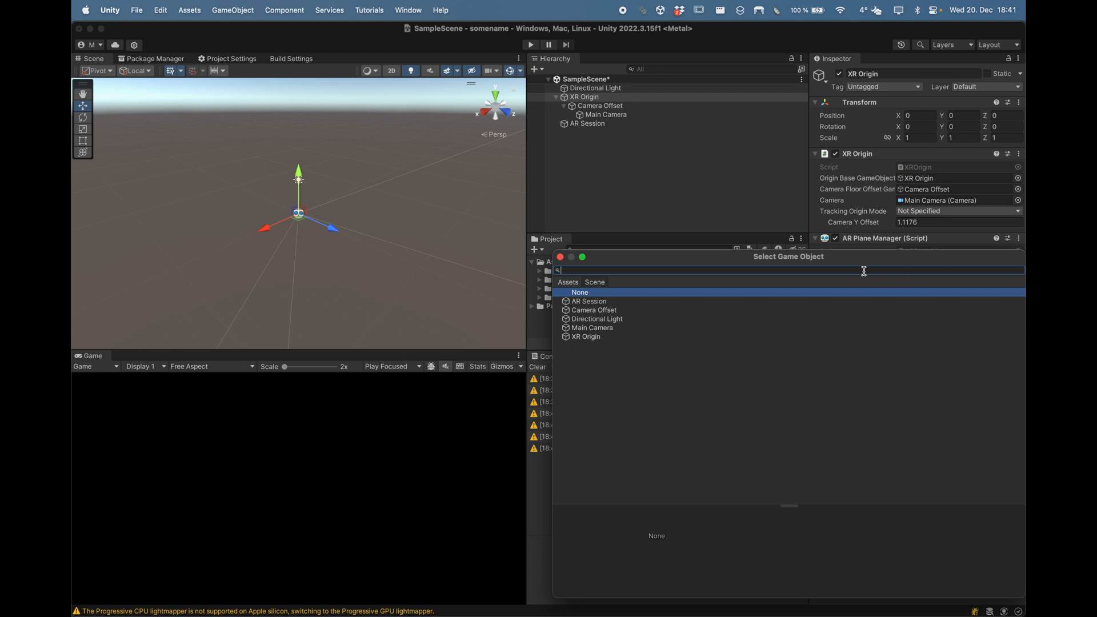
pyautogui.write('plane')
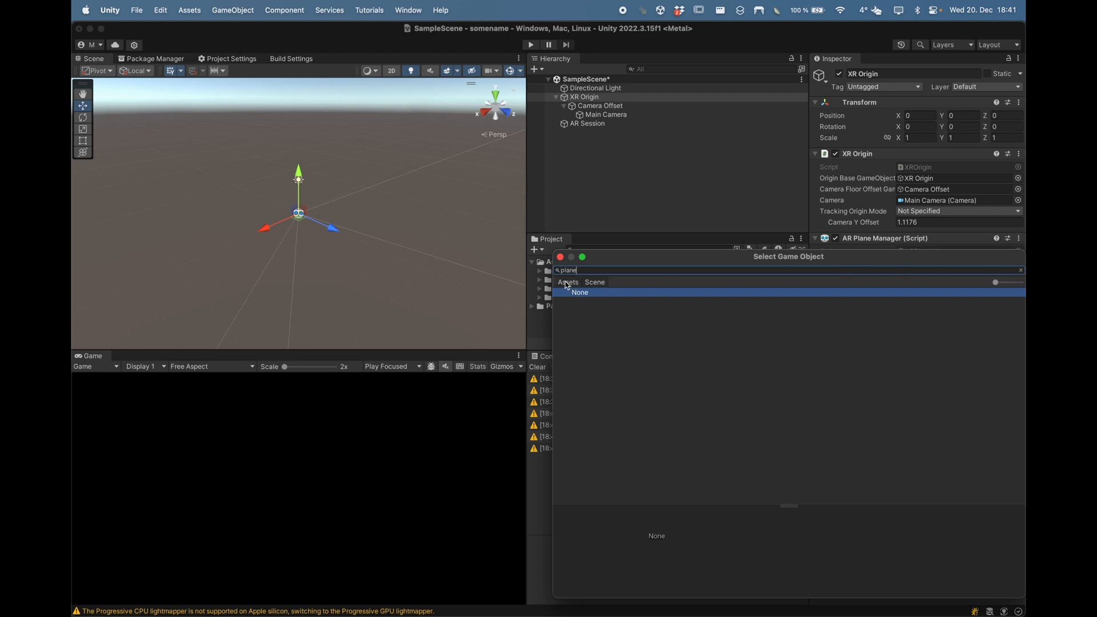
pyautogui.click(567, 283)
pyautogui.click(584, 302)
pyautogui.doubleClick(584, 303)
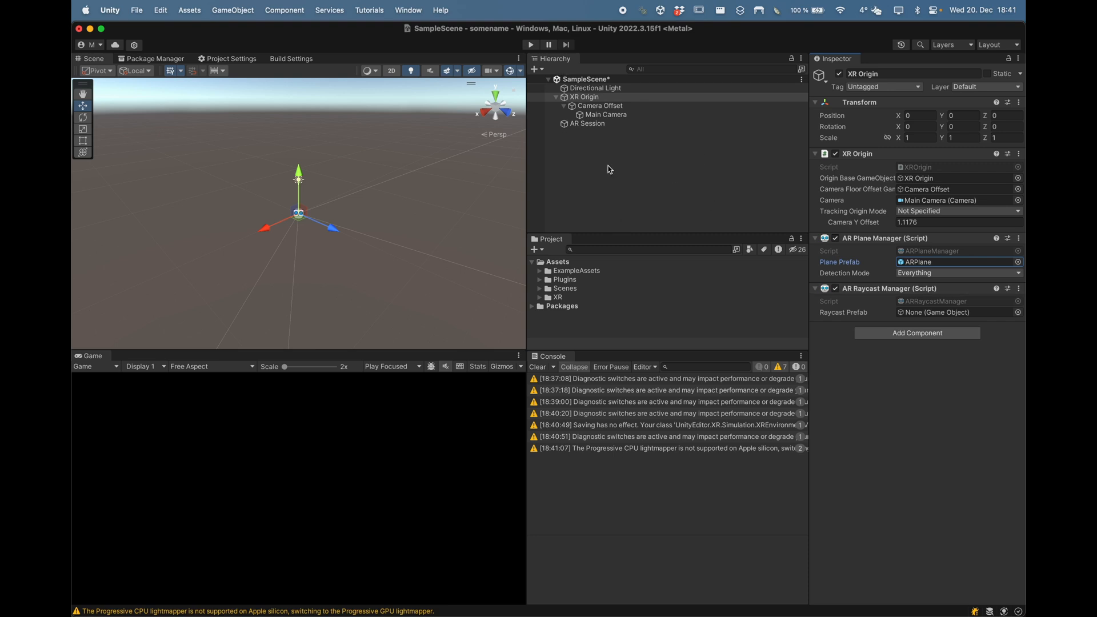
# Step: Enter play mode and look down around the simulated room to see detected floor planes
pyautogui.click(531, 45)
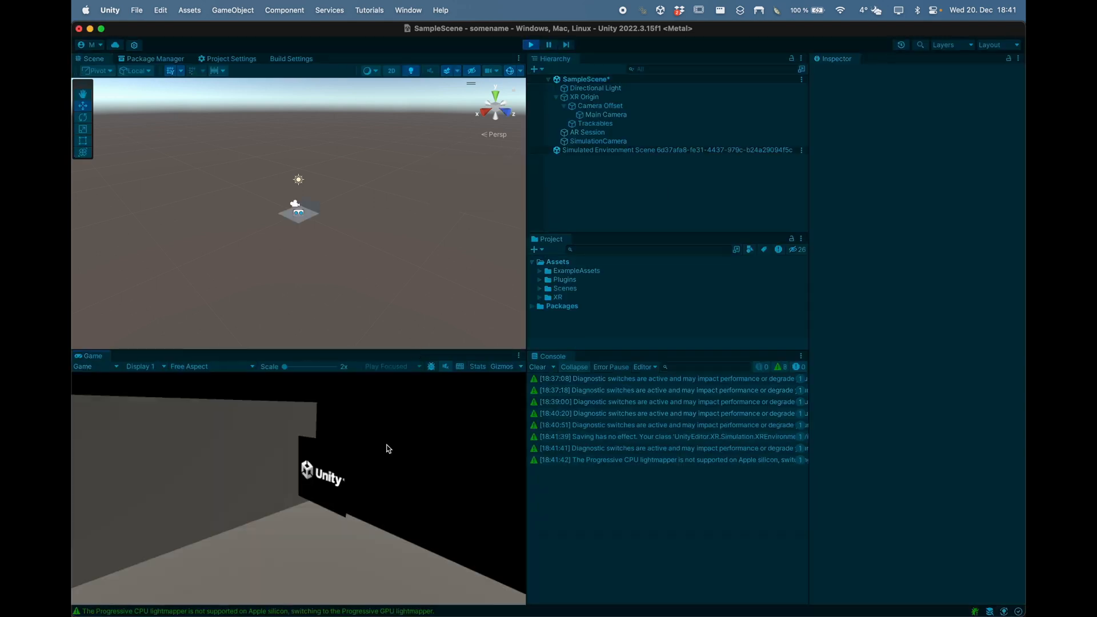
pyautogui.moveTo(389, 442); pyautogui.dragTo(421, 558, button='right')
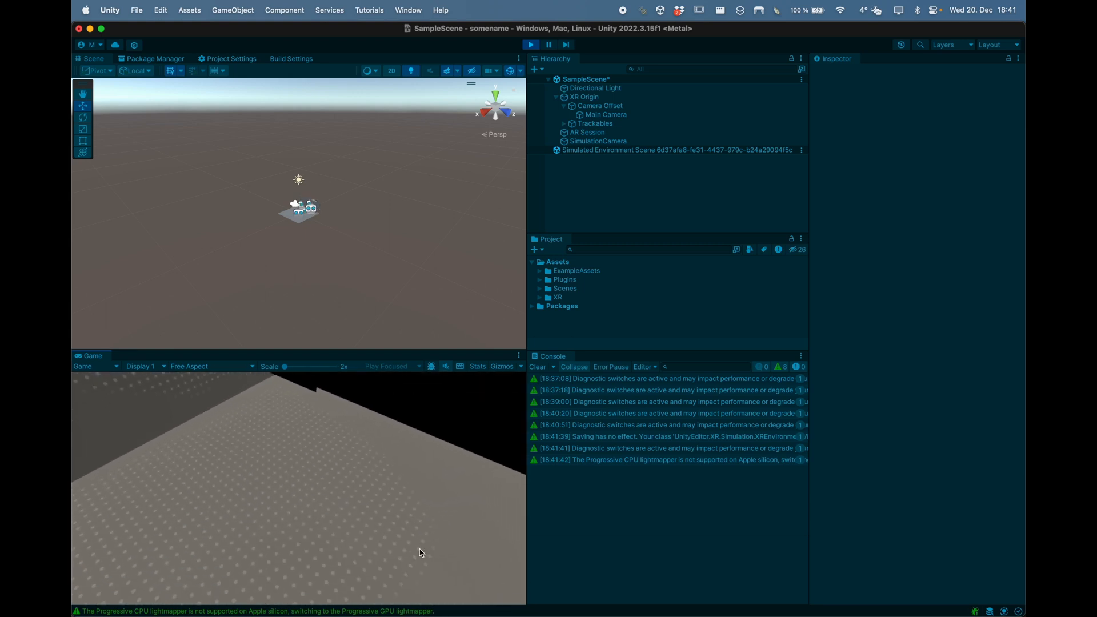